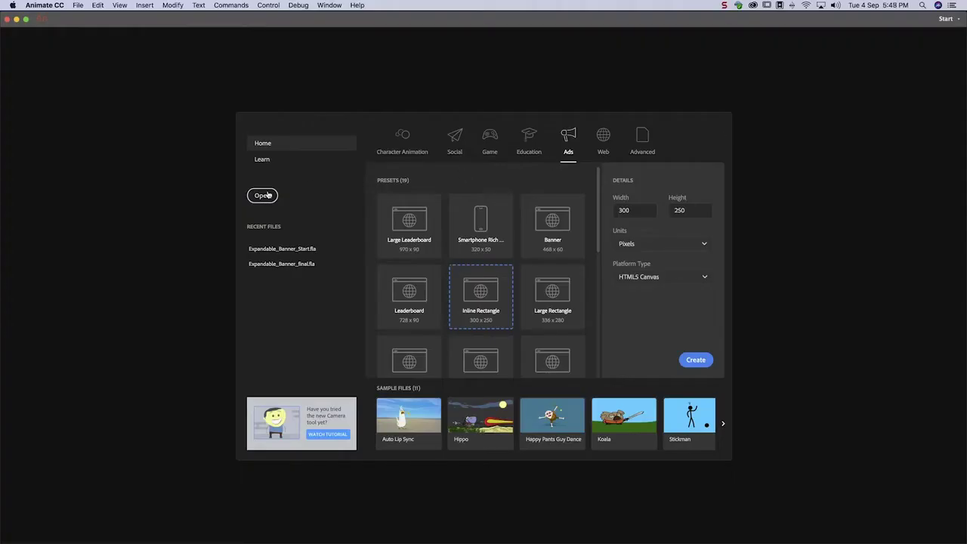
Open Expandable_Banner_Start.fla and add a new layer named Mask
left_click(272, 194)
left_click(479, 122)
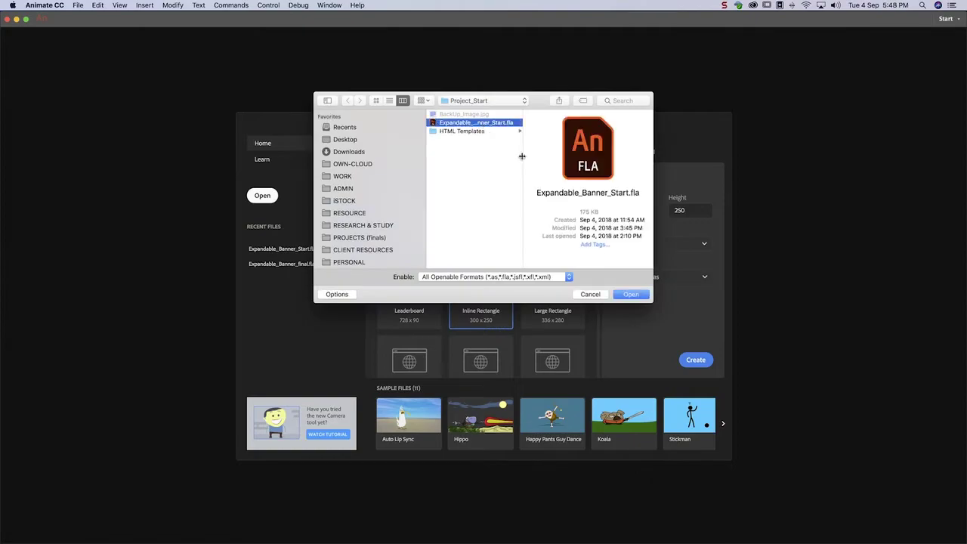
left_click(630, 294)
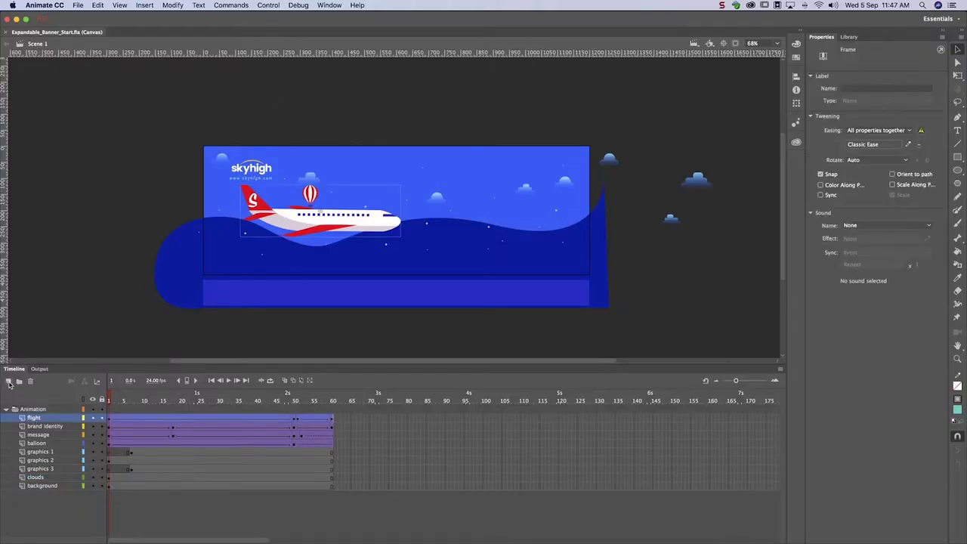
left_click(9, 381)
double_click(34, 418)
type("Mask")
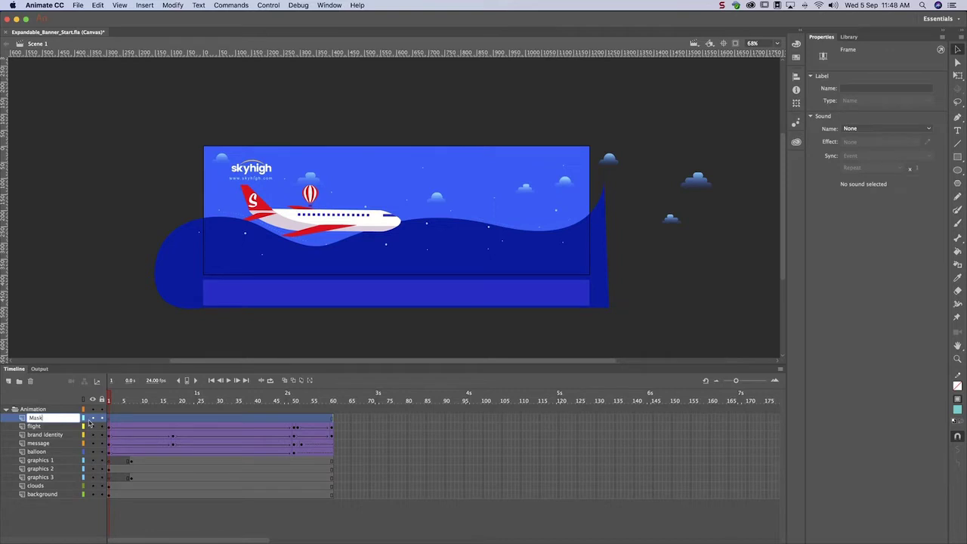
key("Return")
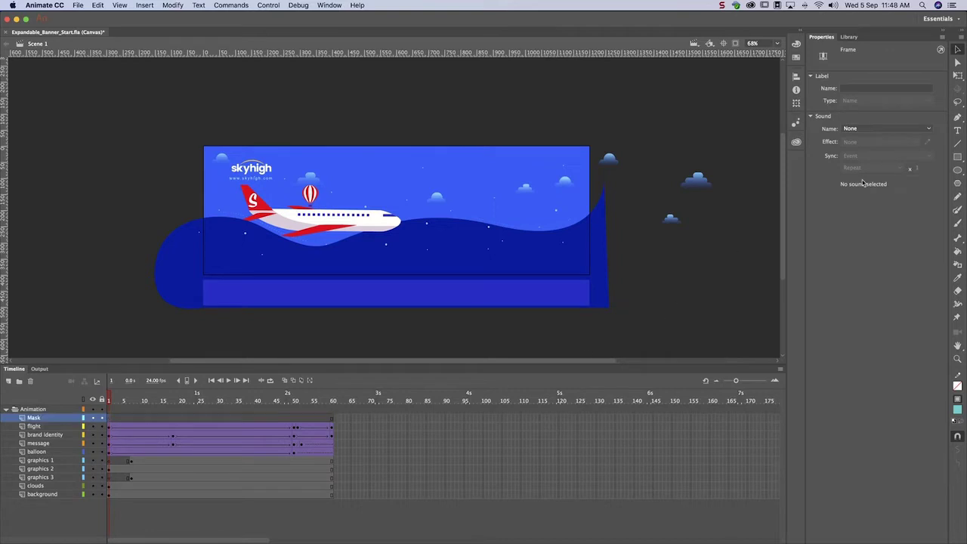
Draw a teal rectangle at the banner's top-left corner and size it to 300 by 250
left_click(956, 157)
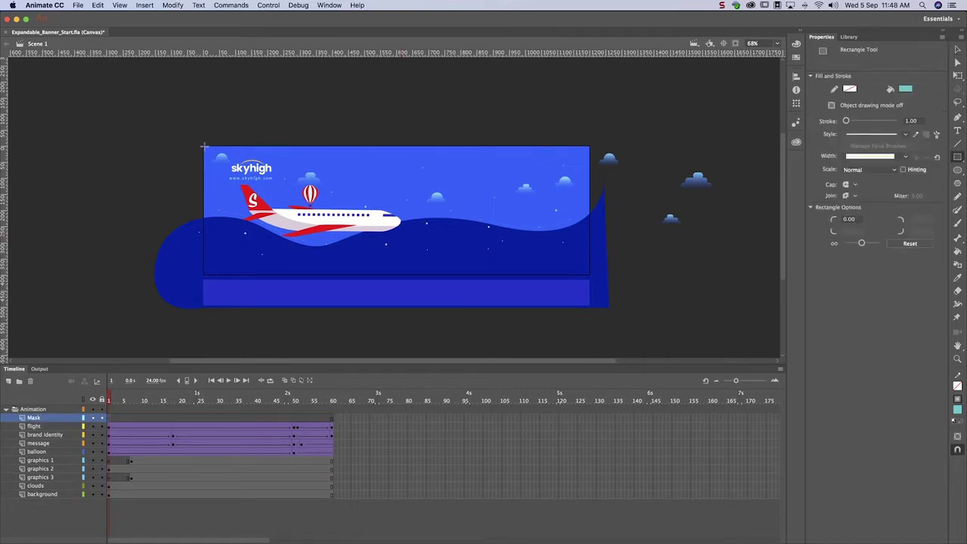
left_click_drag(204, 146, 291, 211)
key("v")
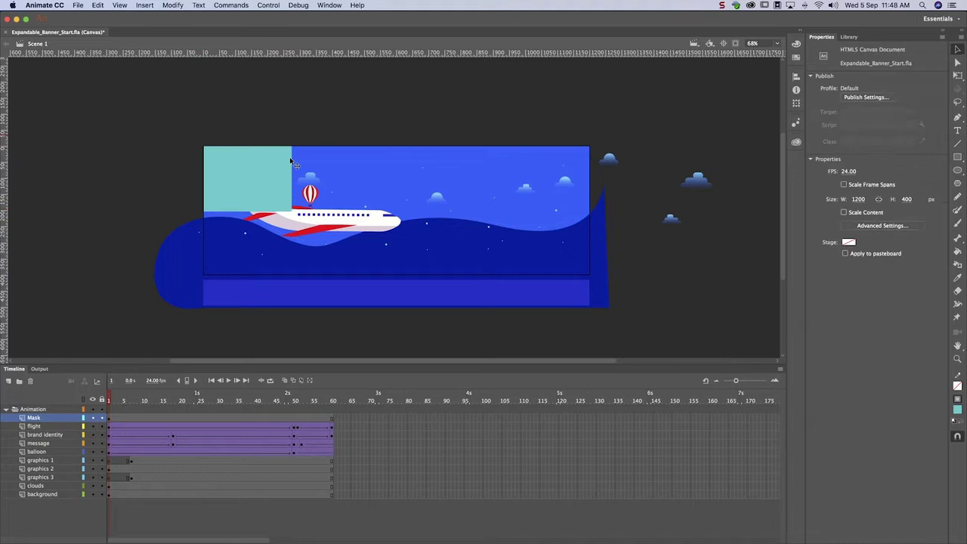
left_click(289, 162)
left_click(849, 103)
type("300")
key("Tab")
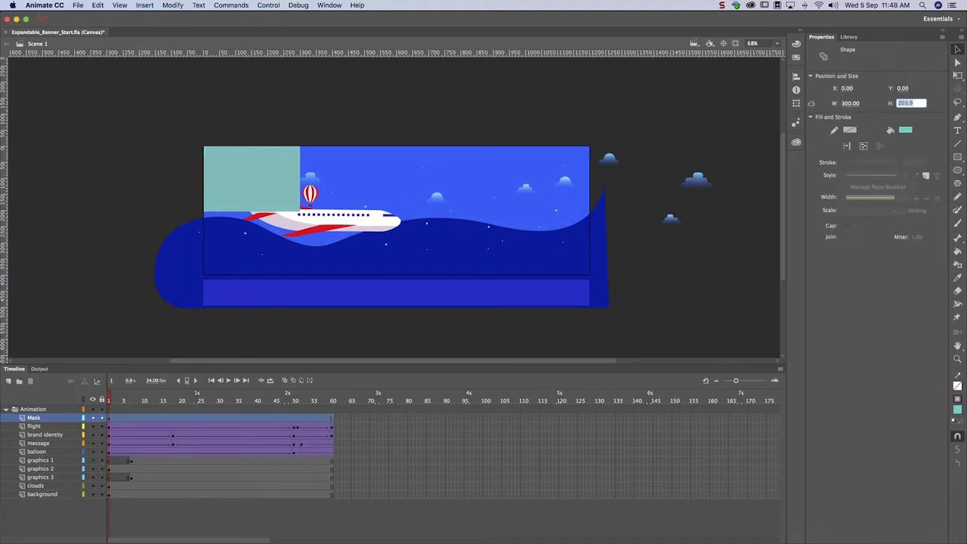
type("250")
key("Return")
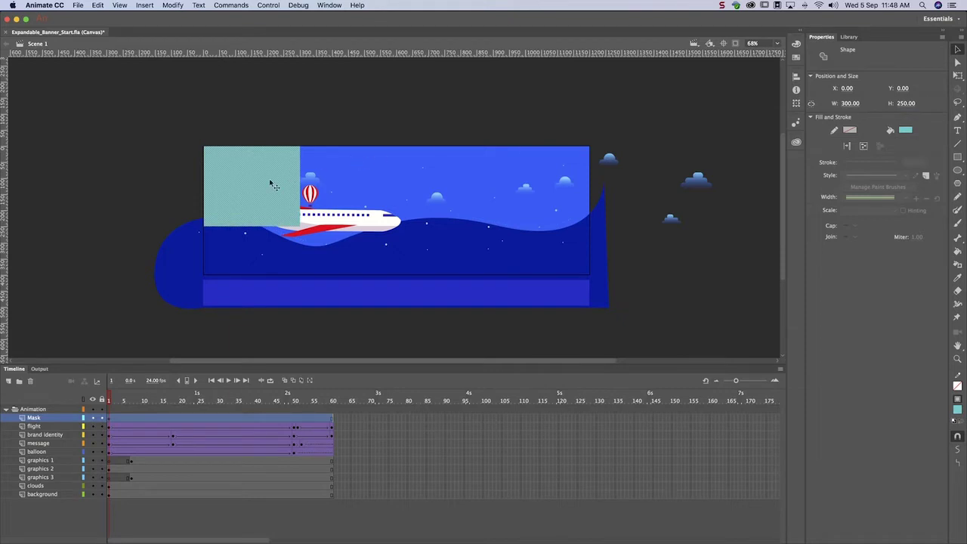
Shape-tween the Mask frames and stretch the rectangle over the whole banner at frame 10
right_click(125, 417)
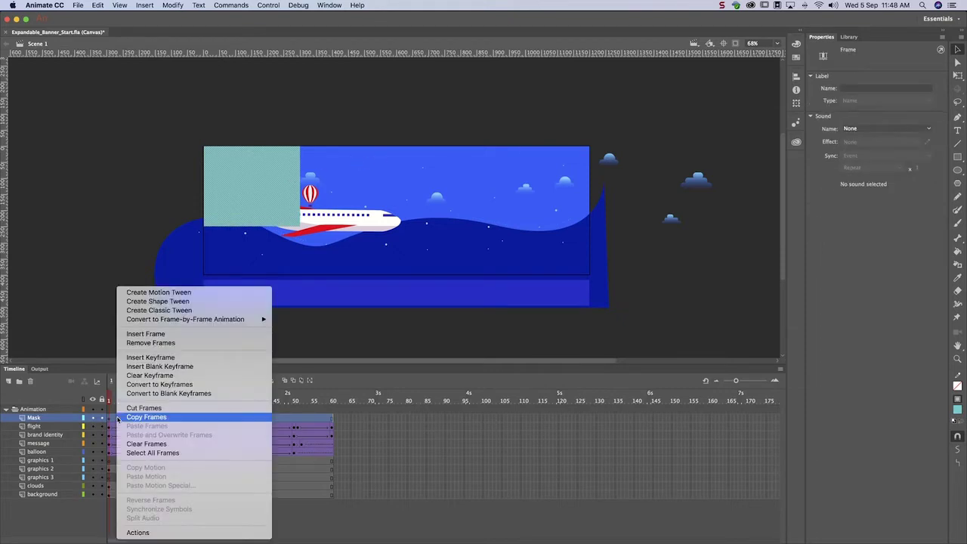
left_click(181, 308)
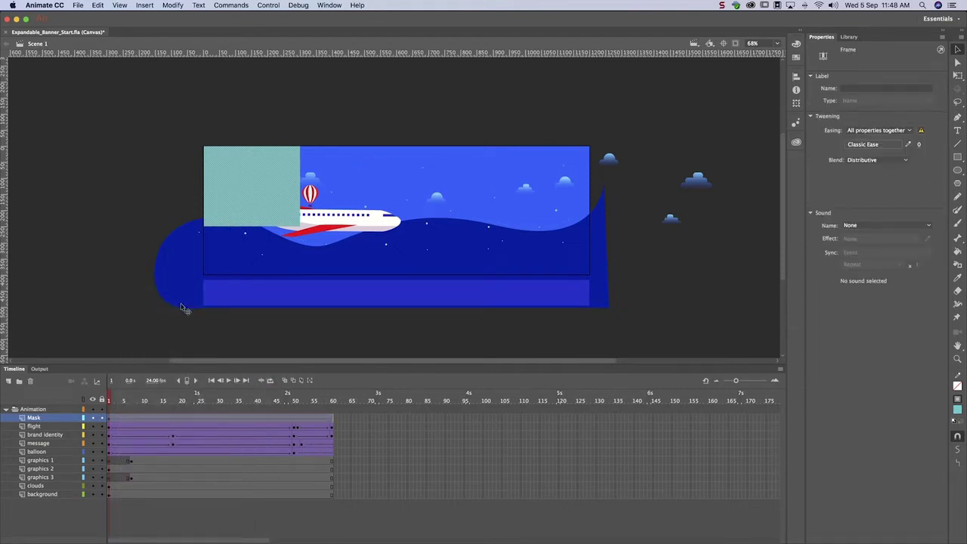
right_click(142, 418)
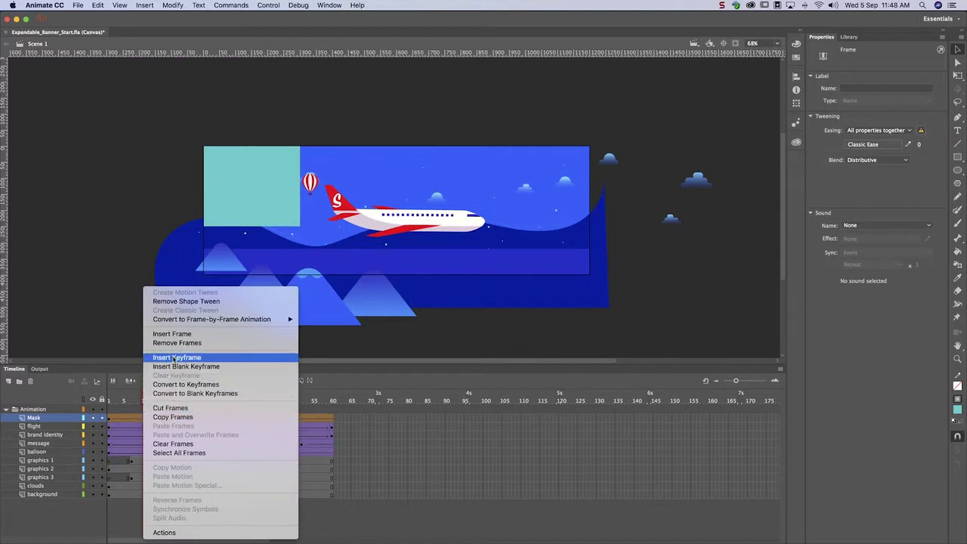
left_click(175, 357)
left_click(957, 77)
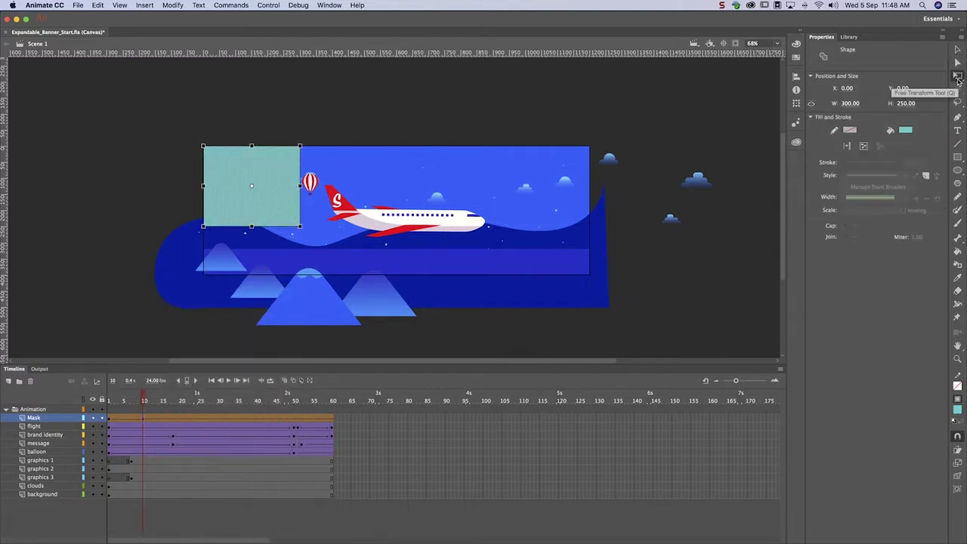
left_click_drag(300, 186, 590, 191)
left_click_drag(396, 226, 396, 274)
Insert a keyframe at frame 50 to hold the expanded rectangle, checking frames 1 and 60
left_click(295, 416)
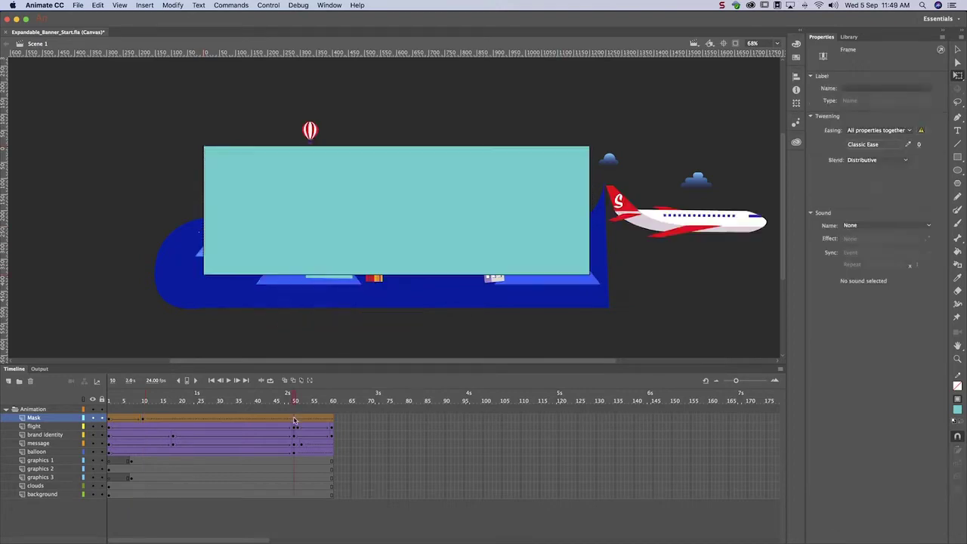
right_click(294, 419)
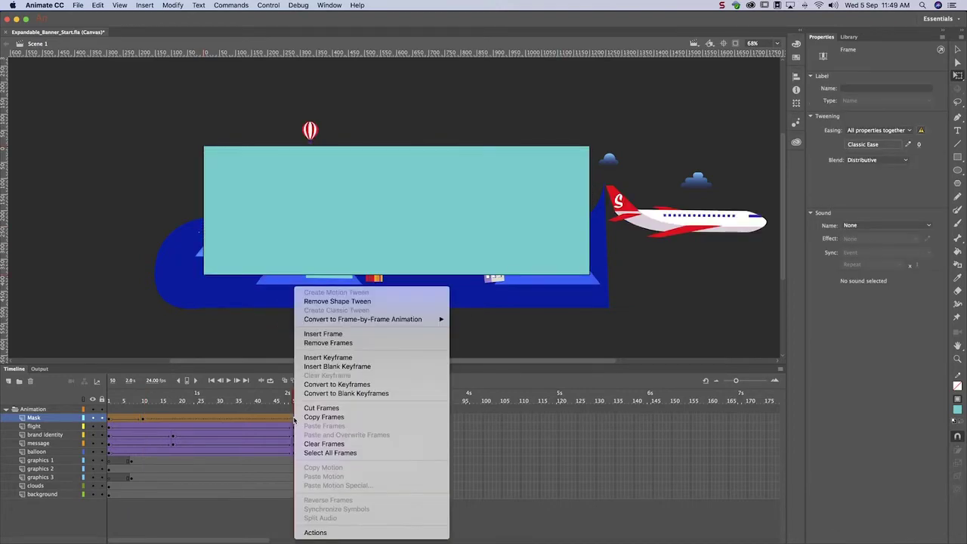
left_click(325, 357)
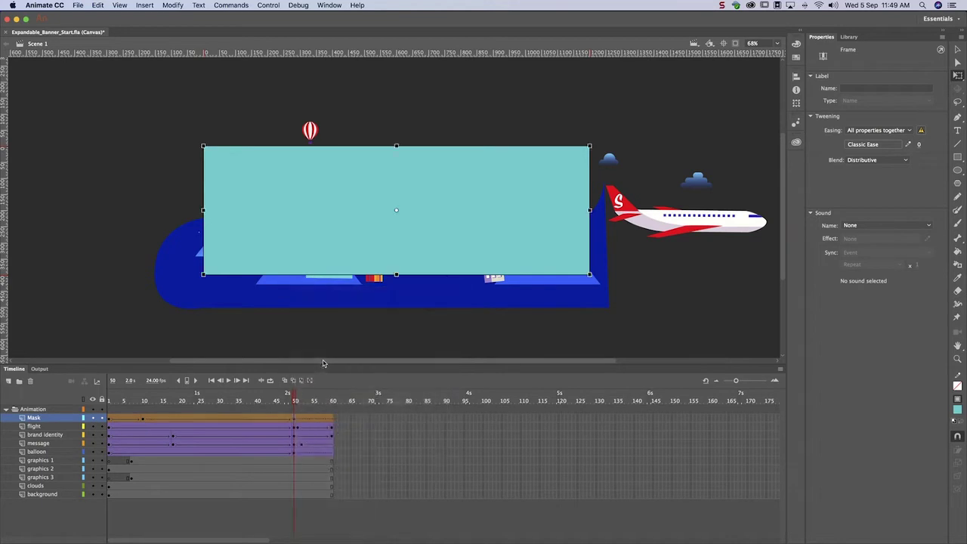
left_click(110, 417)
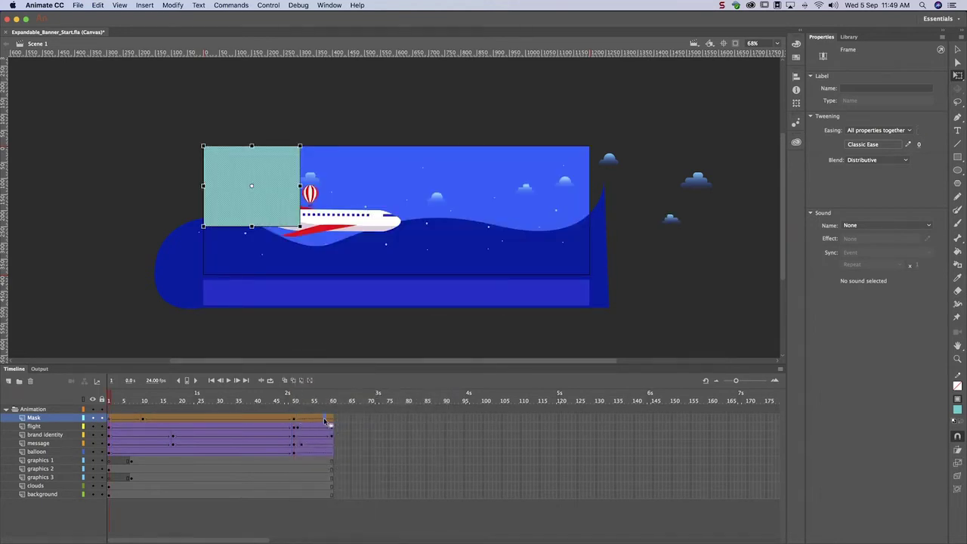
left_click(333, 420)
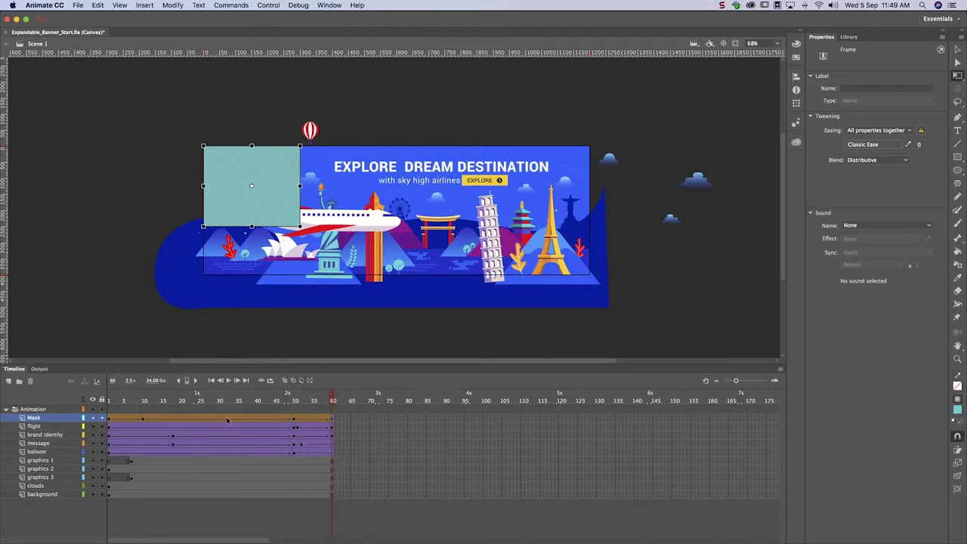
Make Mask a mask layer and move the brand identity through background layers under it
right_click(55, 419)
left_click(68, 445)
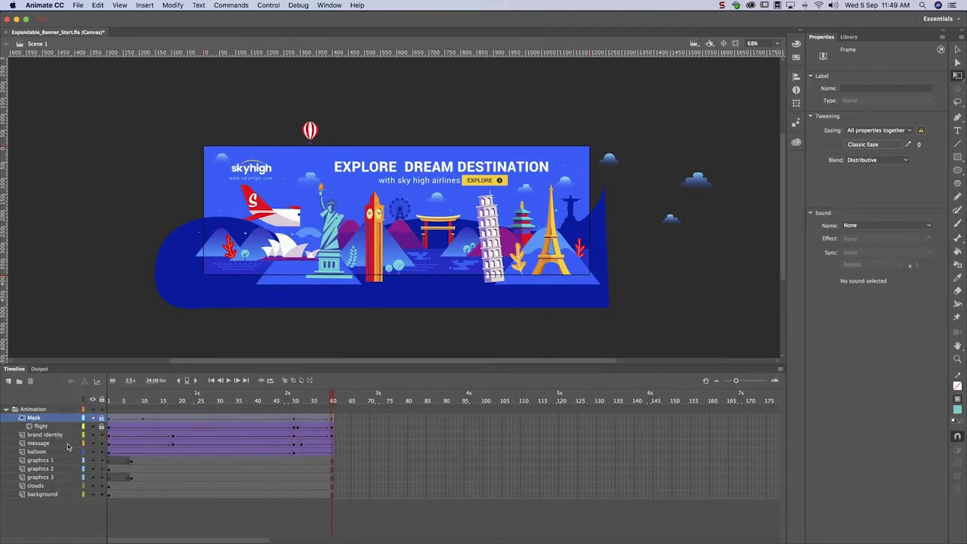
left_click(52, 436)
left_click(50, 495, "shift")
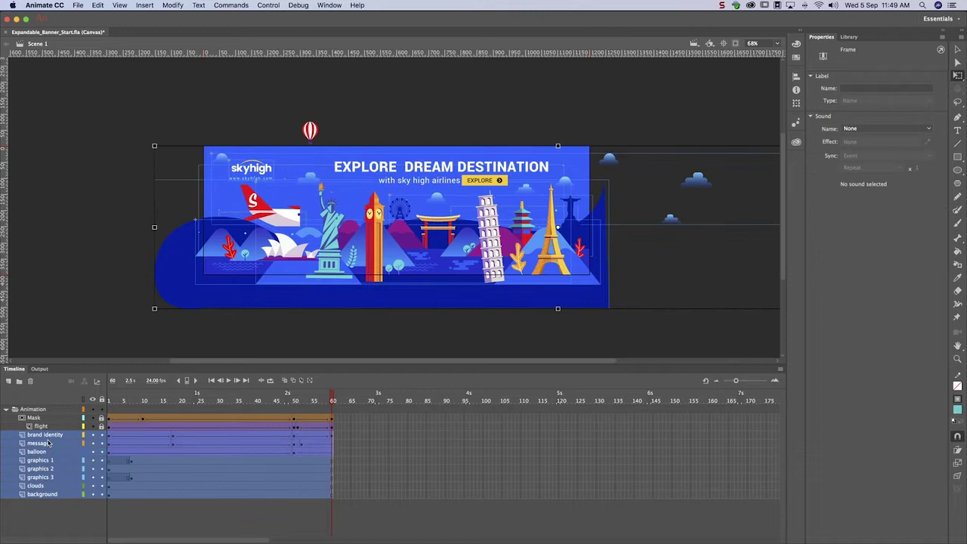
left_click_drag(54, 438, 85, 426)
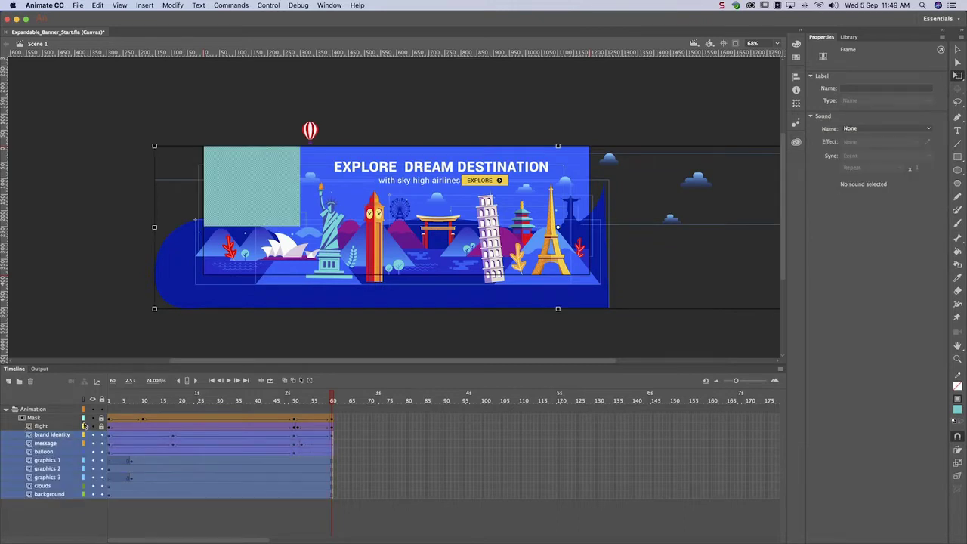
Lock all layers in the Animation folder and play the expanding reveal twice
left_click(101, 410)
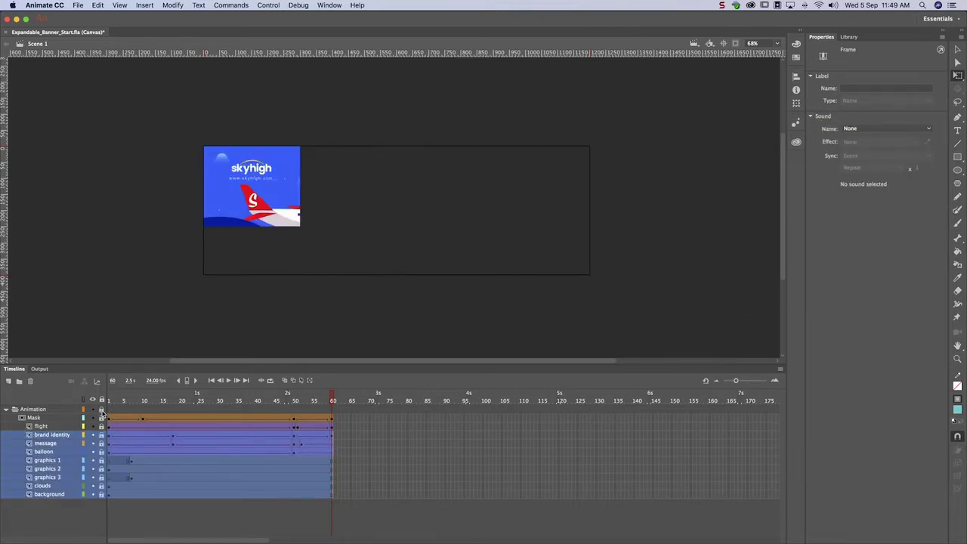
key("Return")
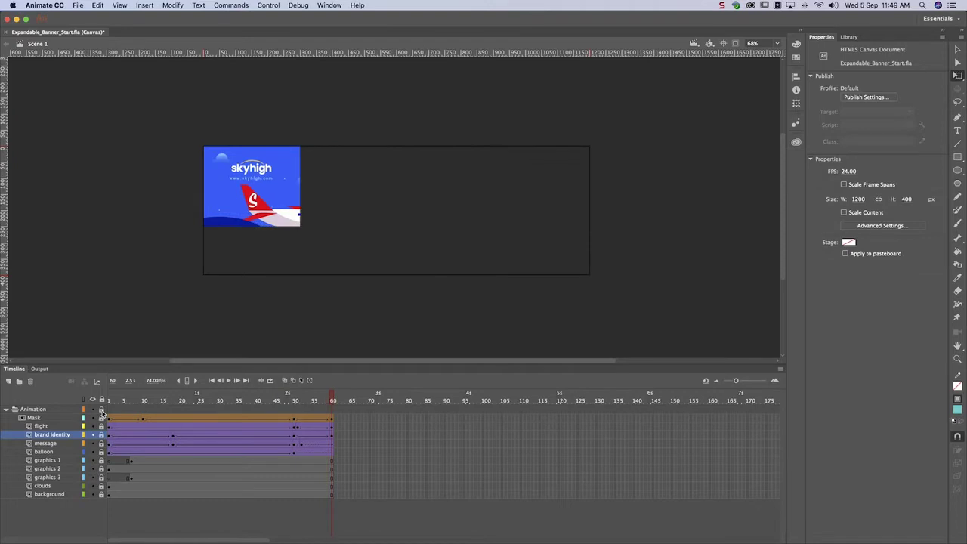
key("Return")
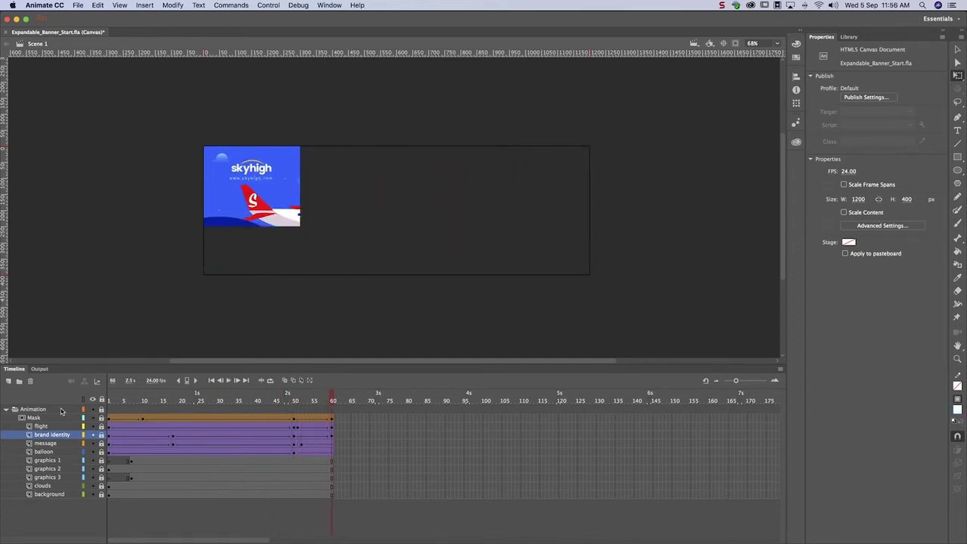
Add a new layer named Buttons above the Animation folder
left_click(56, 409)
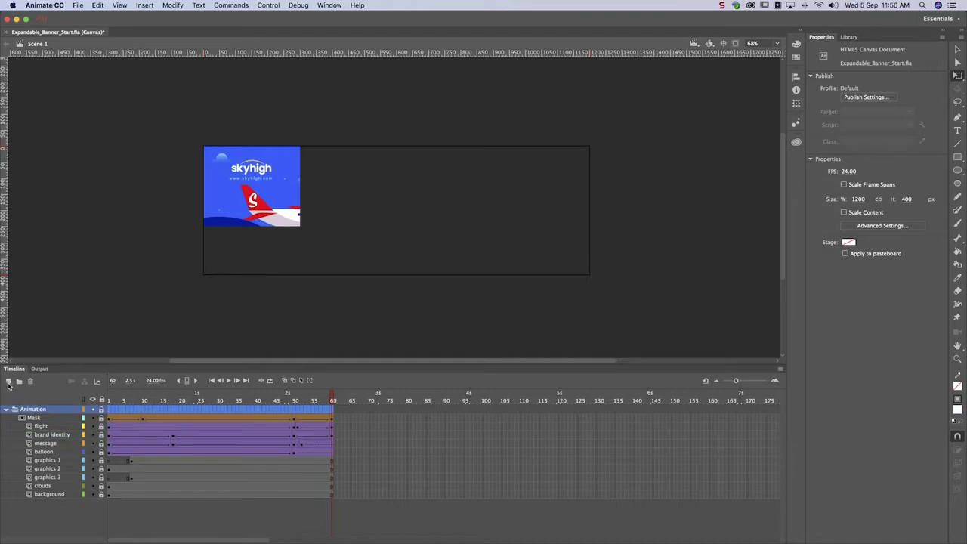
left_click(8, 381)
double_click(37, 409)
type("Buttons")
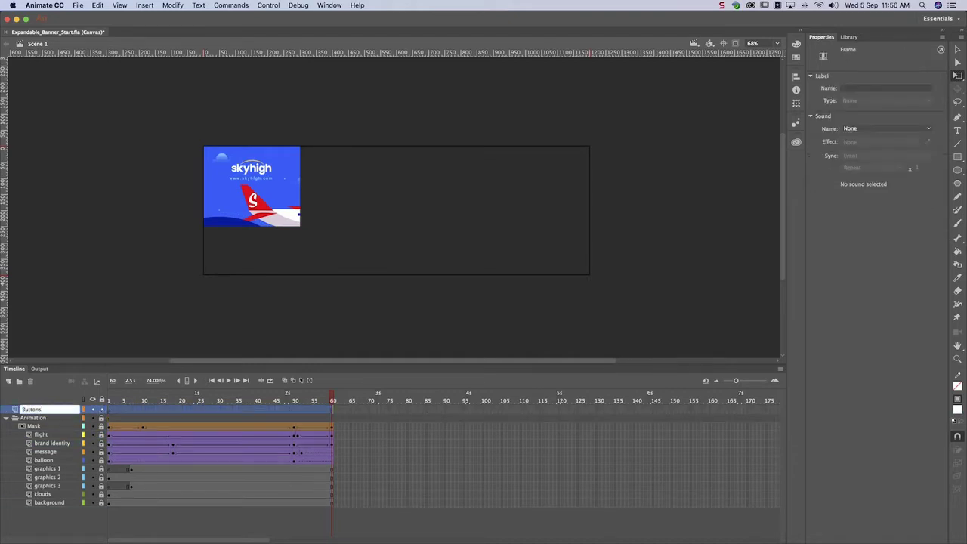
key("Return")
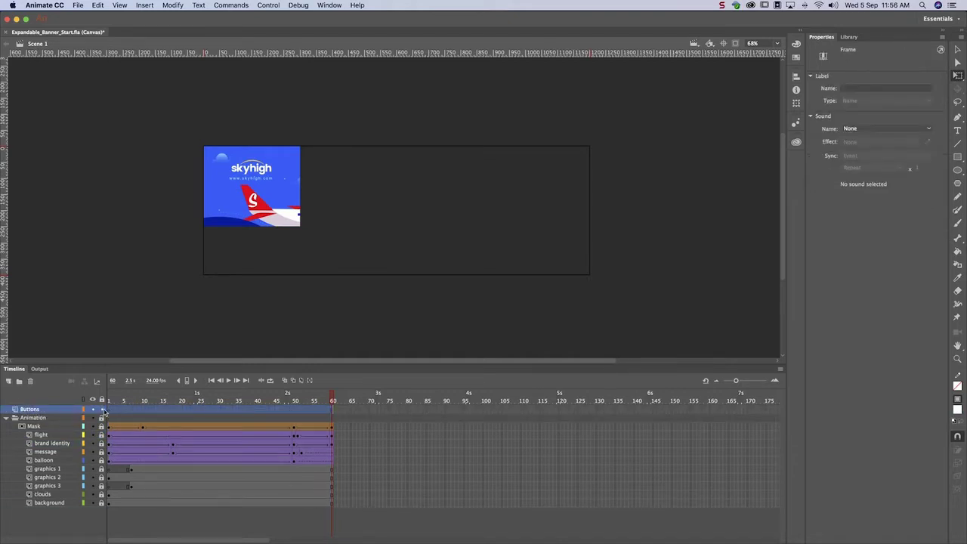
left_click(110, 410)
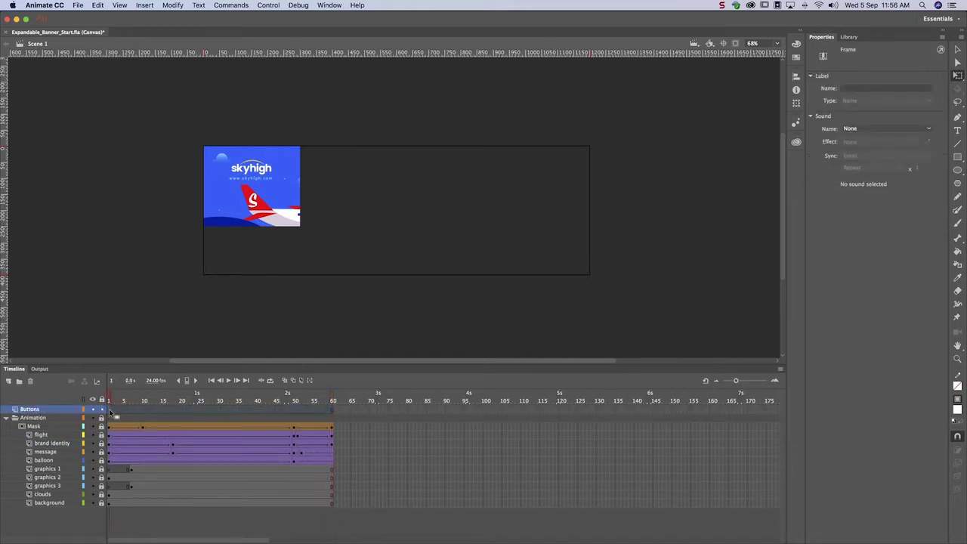
Draw a white rectangle at the top-left and start converting it to button symbol fullscreen_btn
left_click(957, 158)
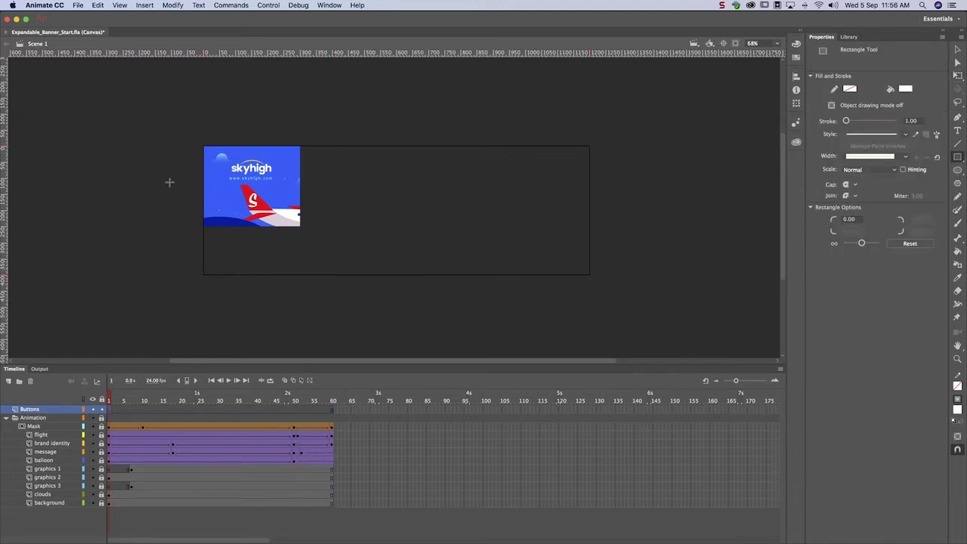
mouse_move(204, 148)
left_mouse_down()
mouse_move(273, 219)
mouse_move(300, 225)
left_mouse_up()
key("v")
left_click(237, 198)
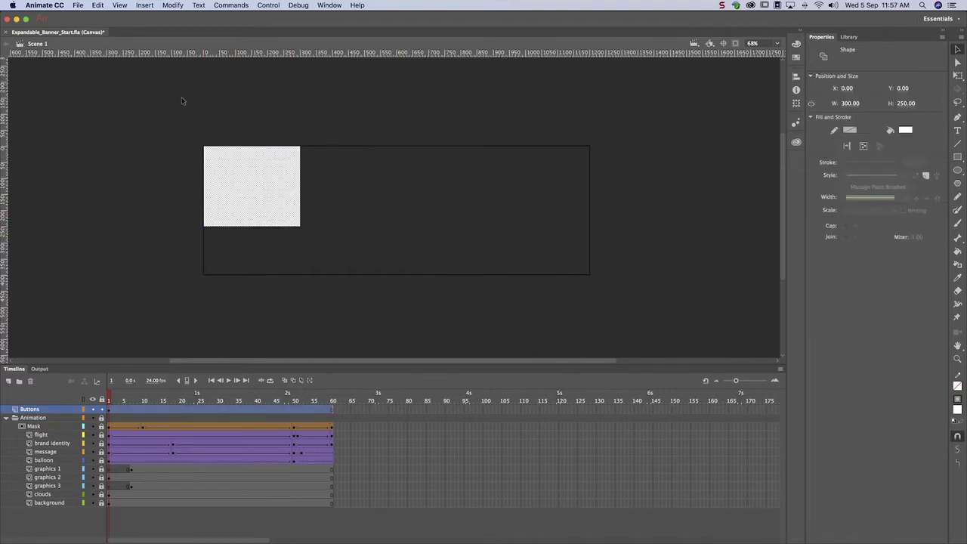
left_click(175, 6)
left_click(181, 34)
type("fl")
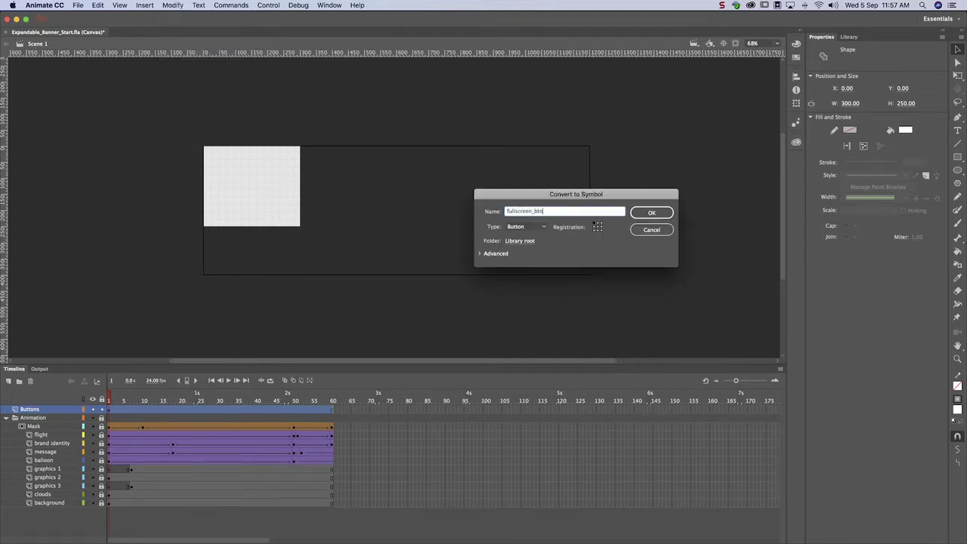
Create the fullscreen_btn symbol and give it content only in a Hit keyframe
left_click(643, 215)
double_click(277, 201)
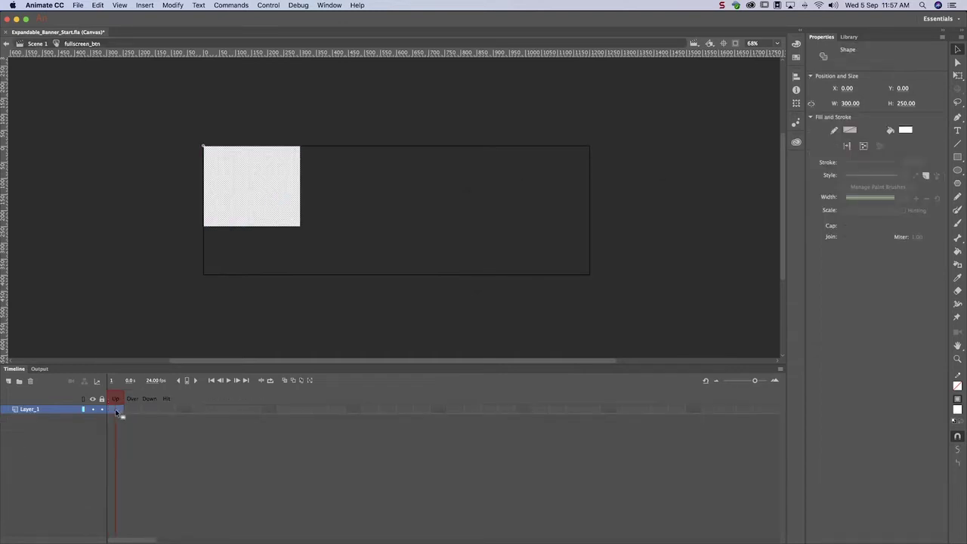
left_click(117, 411)
left_click(166, 408)
key("F6")
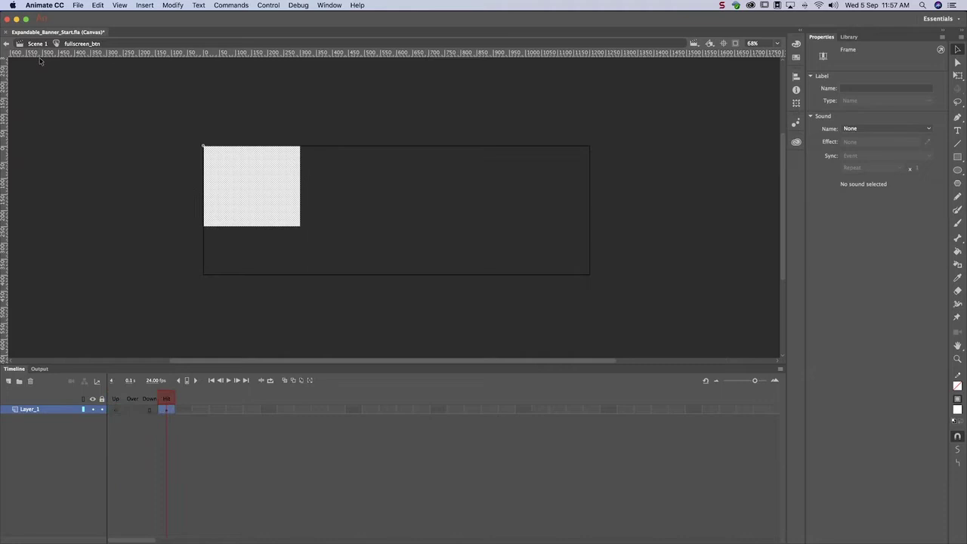
left_click(38, 45)
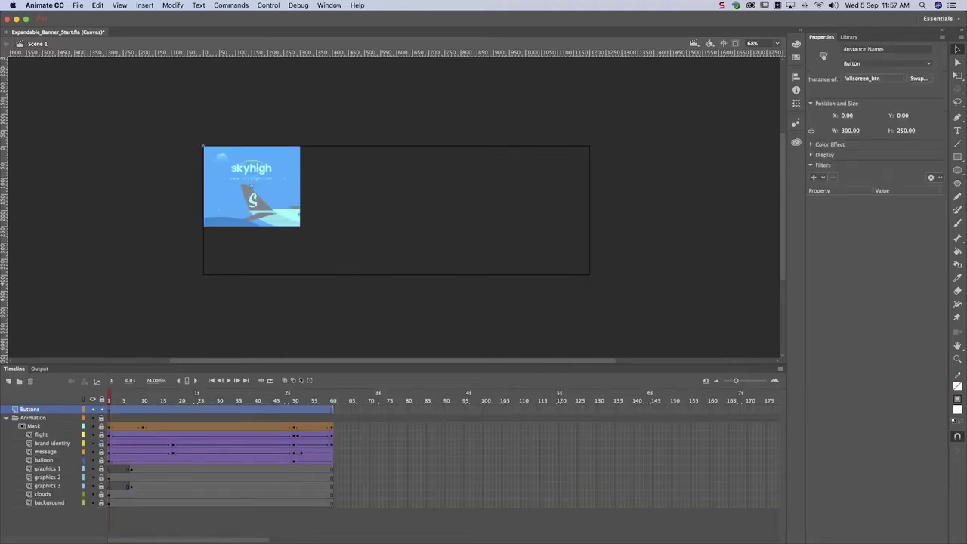
Name the stage instance fullscreen_btn and play the banner
left_click(844, 49)
type("fullscreen")
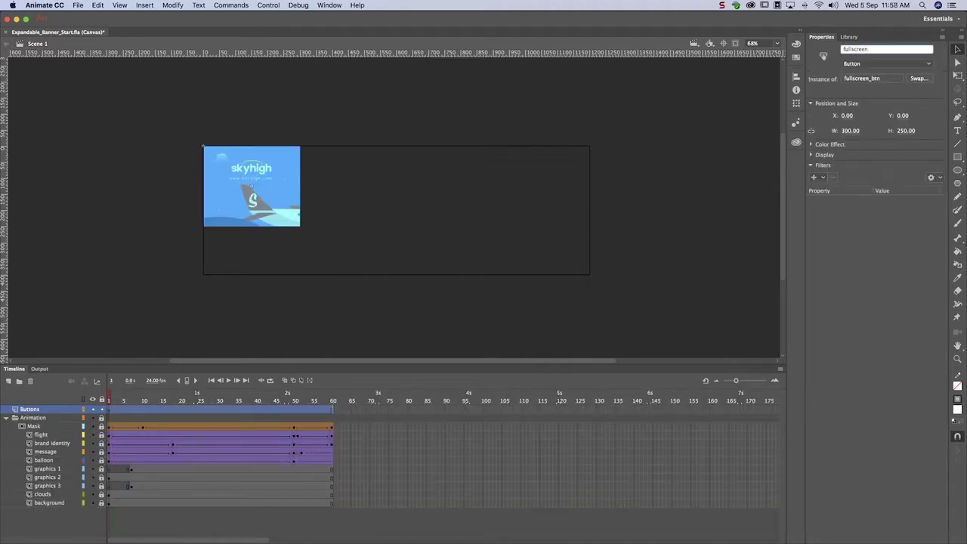
type("_btn")
key("Return")
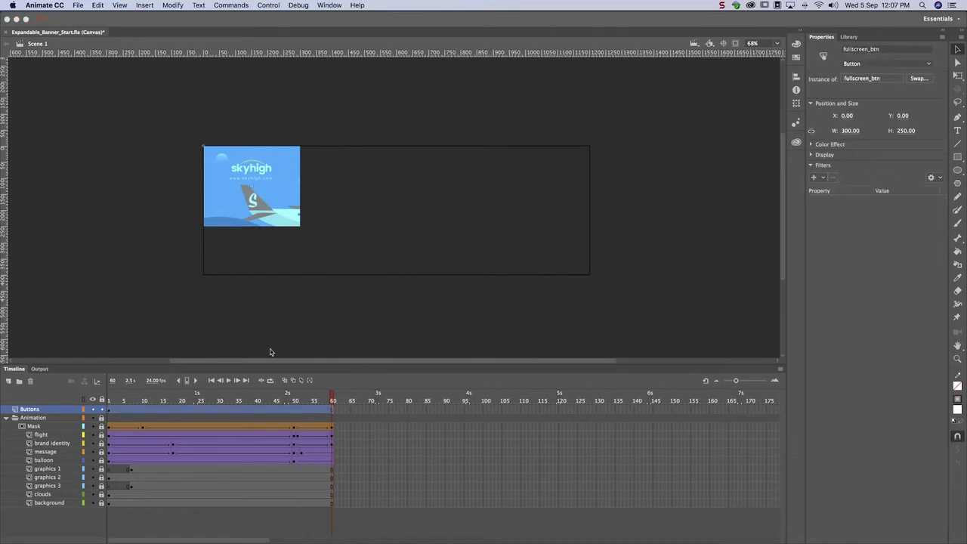
Insert a blank keyframe at Buttons frame 2 so the fullscreen button shows only on frame 1
left_click(113, 412)
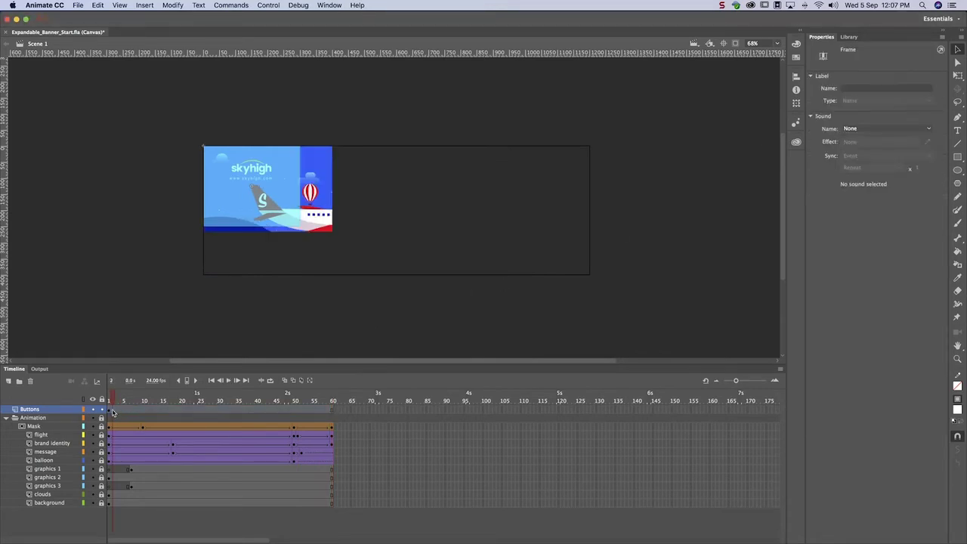
right_click(115, 413)
left_click(135, 367)
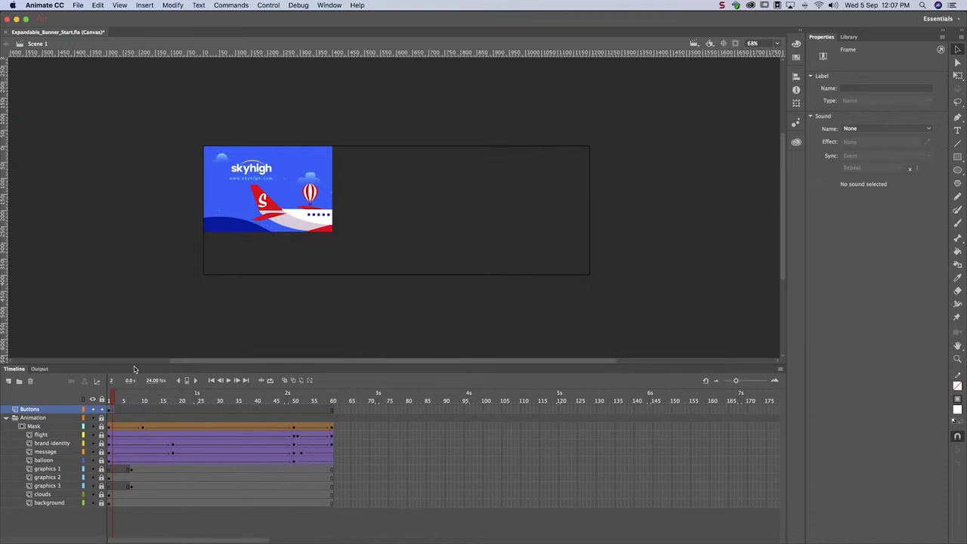
Add a Buttons keyframe at frame 50 and place a text box near the top-right corner
left_click(294, 409)
right_click(294, 413)
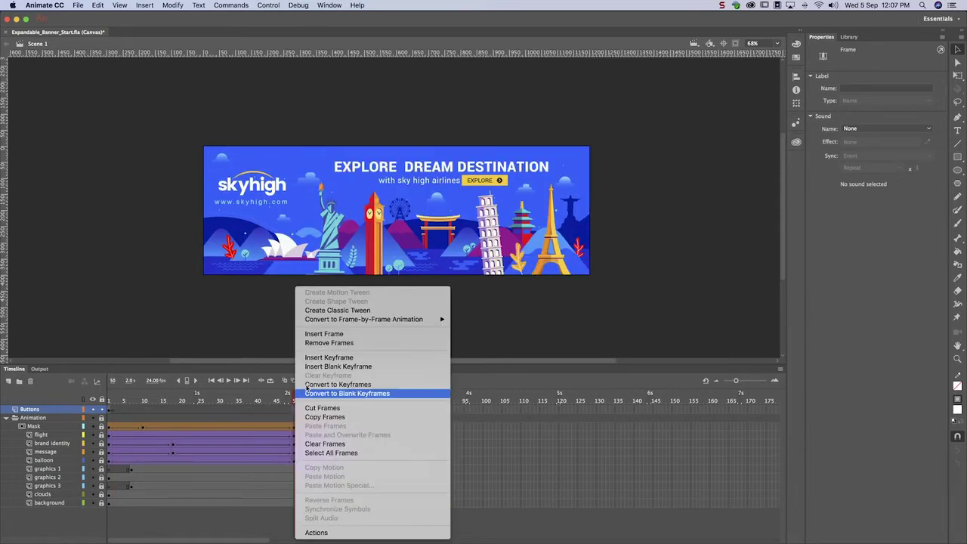
left_click(319, 362)
left_click(957, 131)
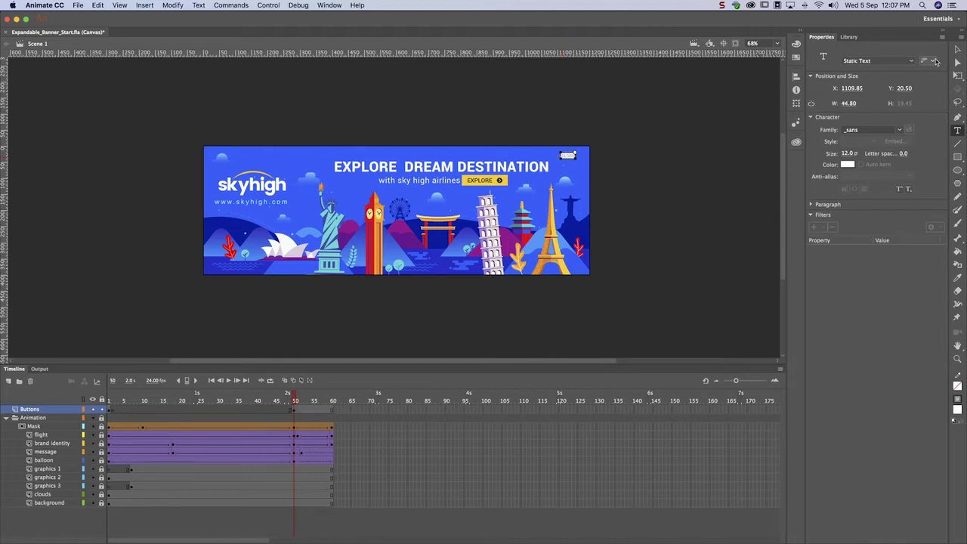
Convert the CLOSE text into a button symbol named close_btn
left_click(957, 49)
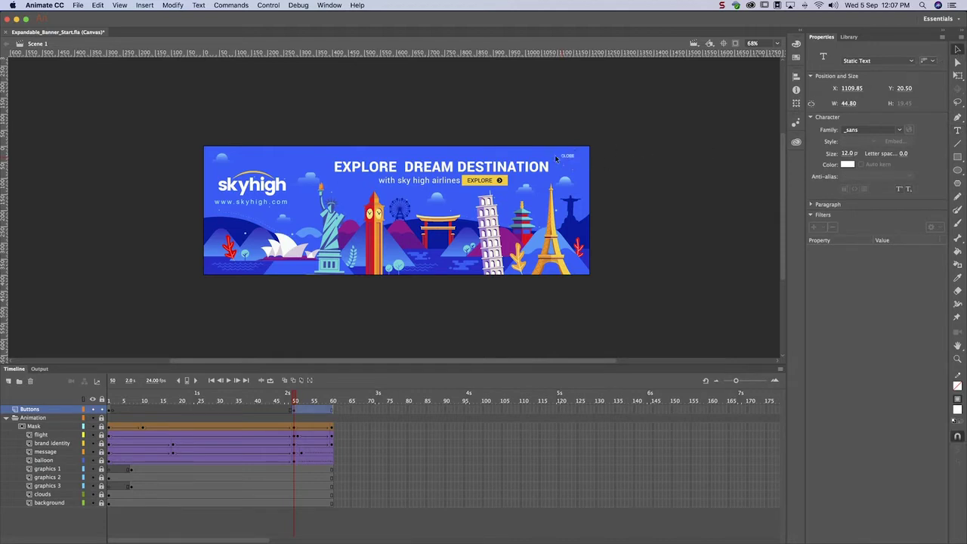
left_click(173, 6)
left_click(181, 33)
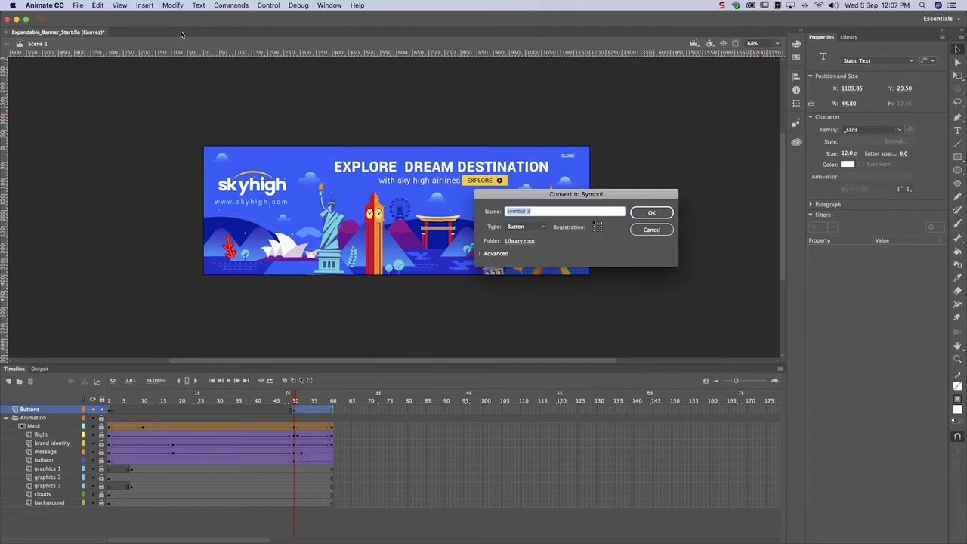
type("close_btn")
key("Return")
key("super+e")
key("r")
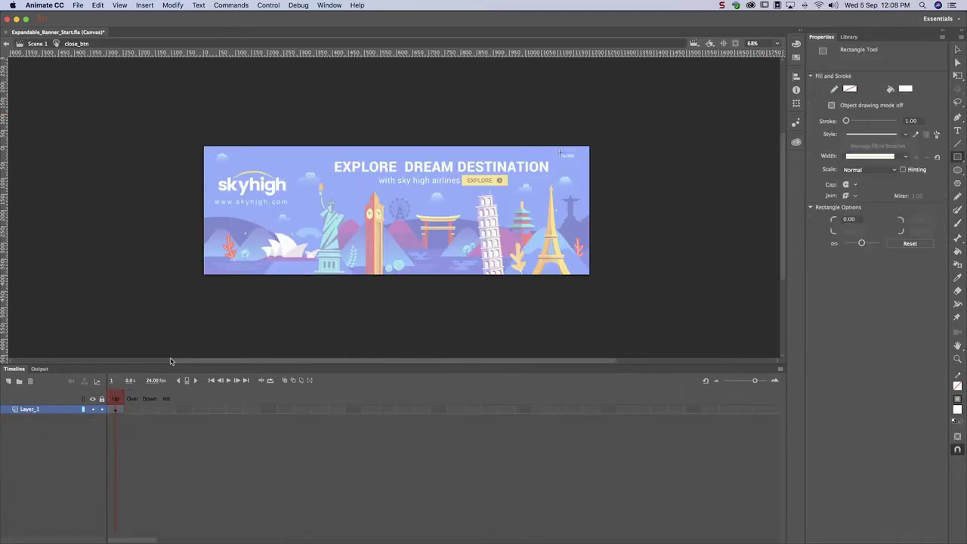
Give close_btn a Hit keyframe with a rectangle covering the CLOSE text
left_click(166, 410)
right_click(166, 409)
left_click(188, 358)
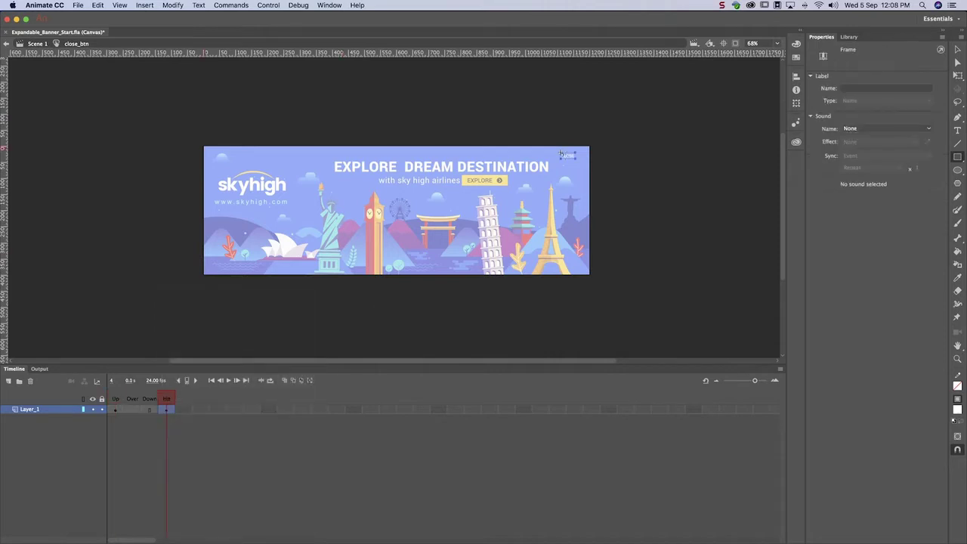
left_click_drag(559, 151, 576, 162)
double_click(69, 77)
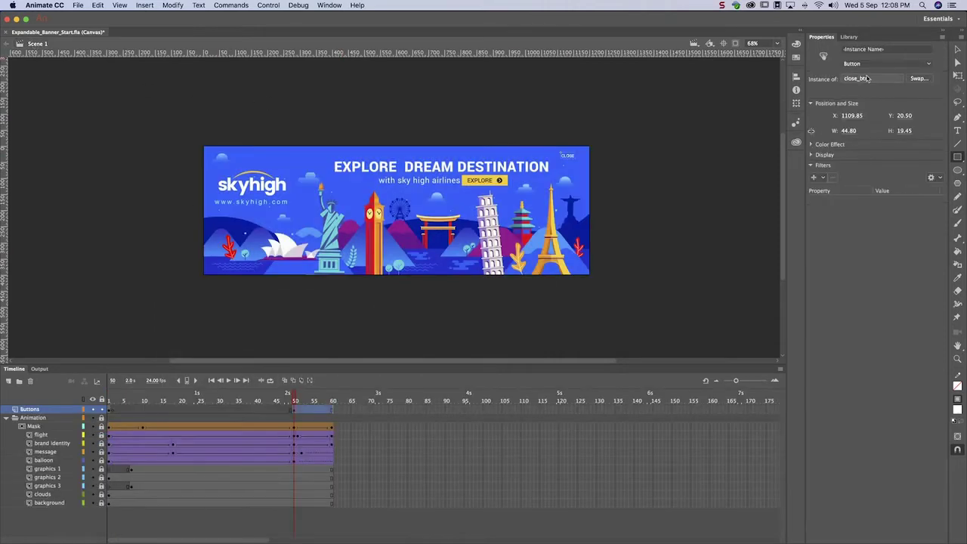
Name the instance close_btn and convert Buttons frame 51 to a keyframe
left_click(863, 49)
type("clos")
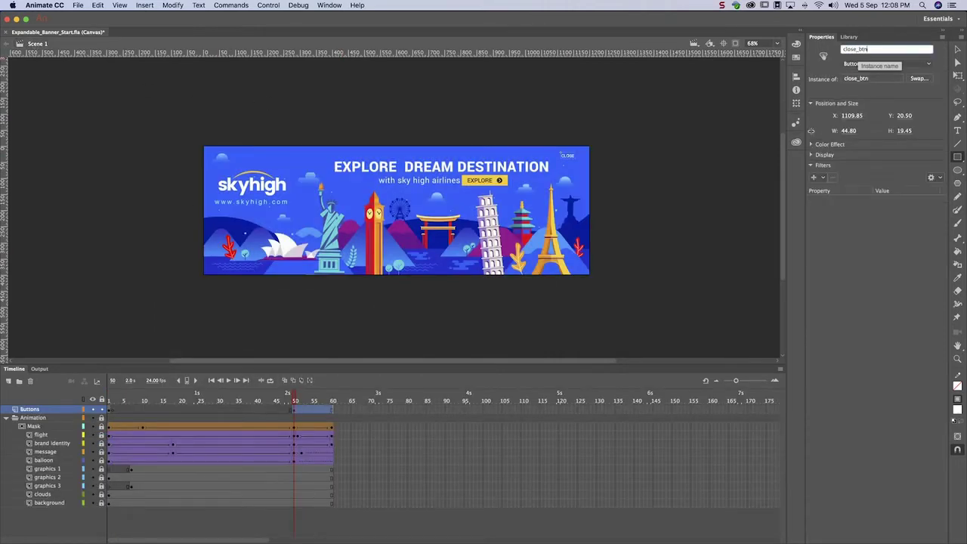
type("e_btn")
key("Return")
left_click(298, 408)
right_click(298, 409)
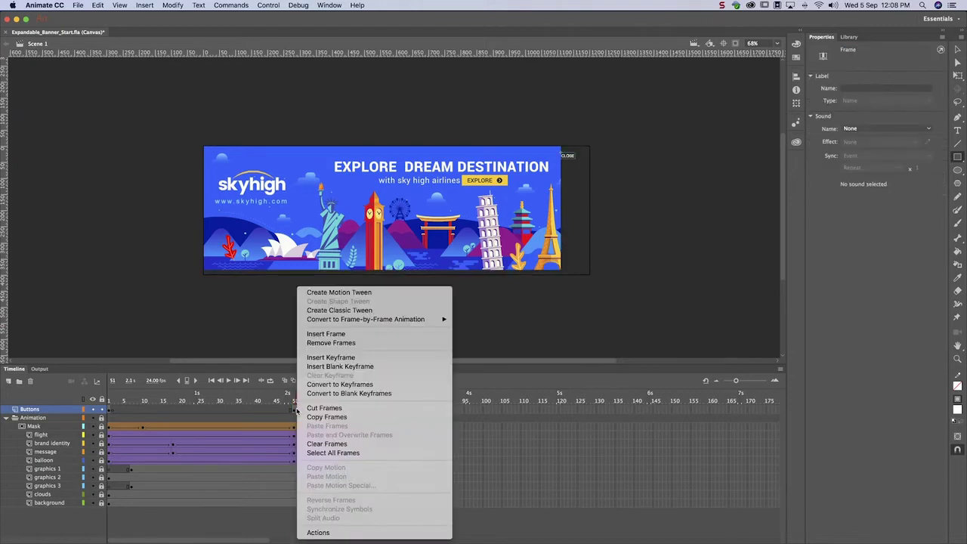
left_click(311, 385)
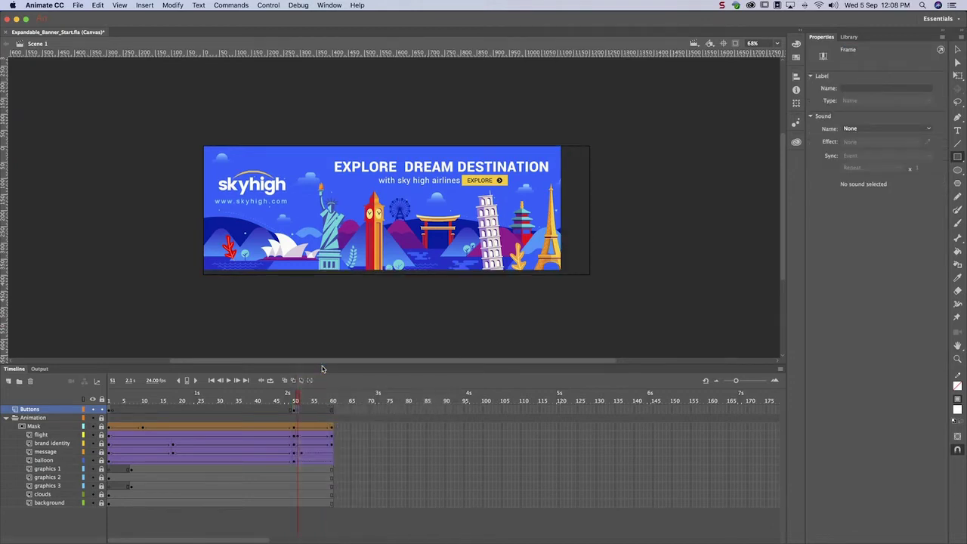
Play the banner, run Control > Test, and come back to the document timeline
key("Return")
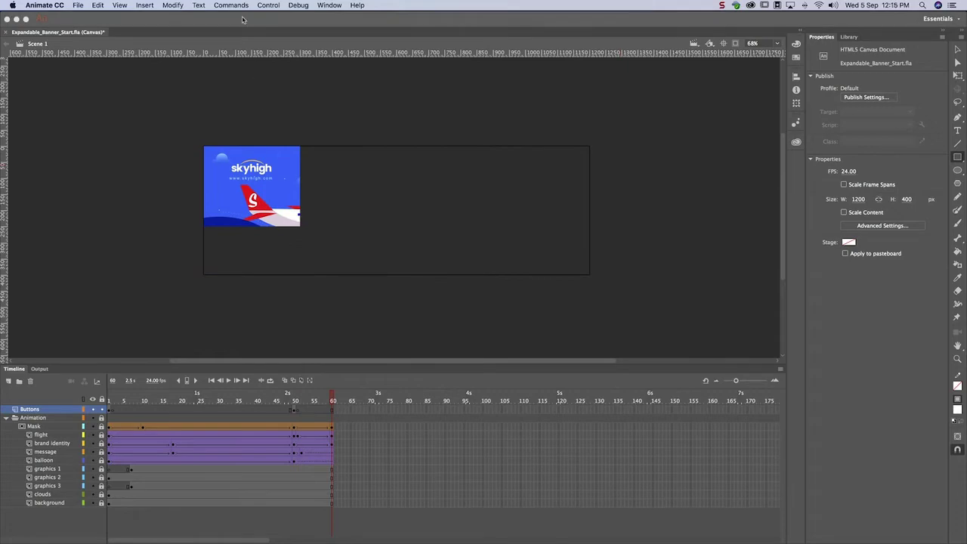
left_click(265, 5)
left_click(273, 90)
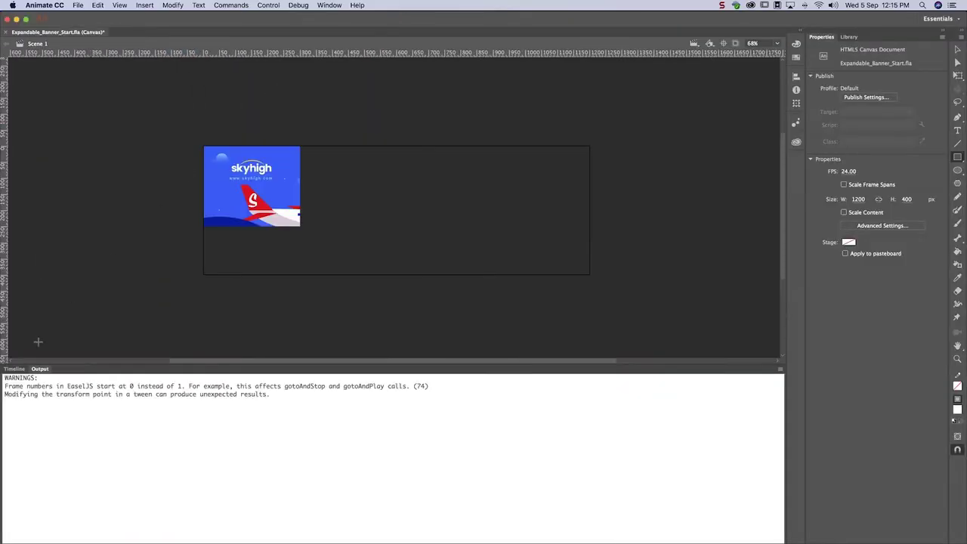
left_click(14, 369)
Add a new layer named Actions
left_click(10, 381)
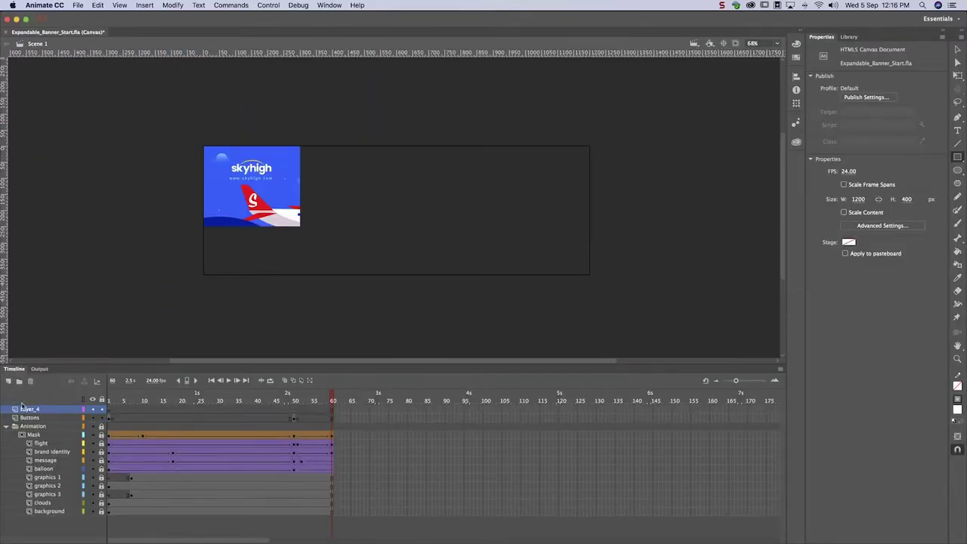
double_click(30, 408)
type("Actions")
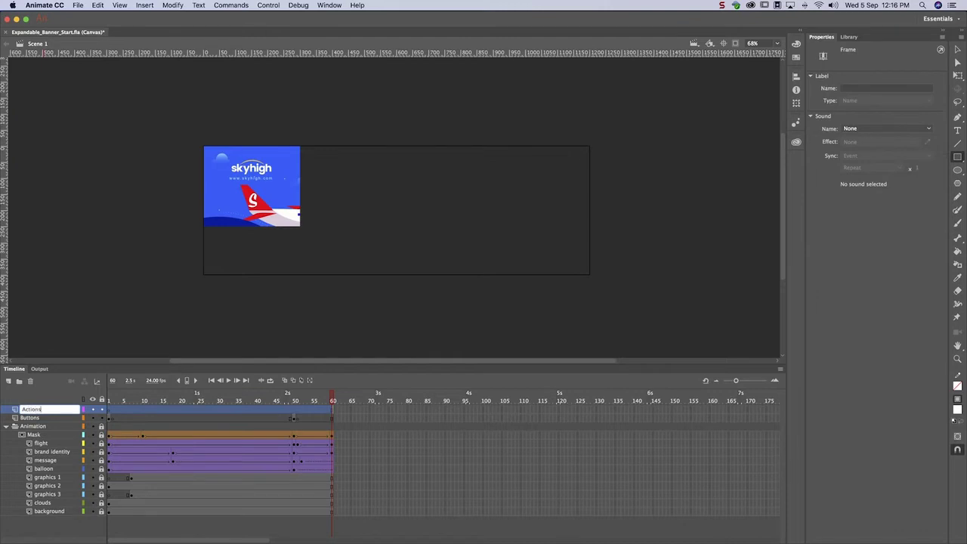
key("Return")
Use the action wizard to add a Stop on this timeline at Actions frame 1
right_click(109, 413)
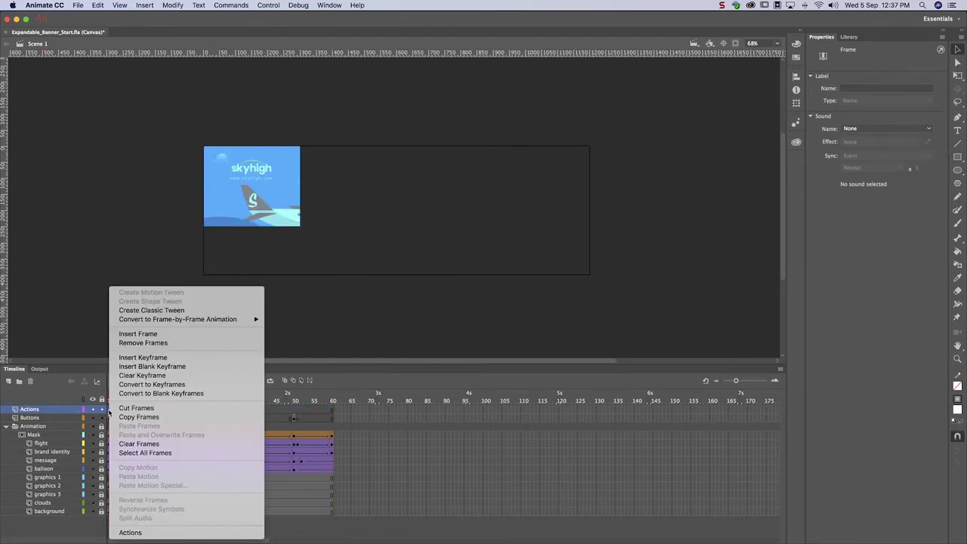
left_click(123, 533)
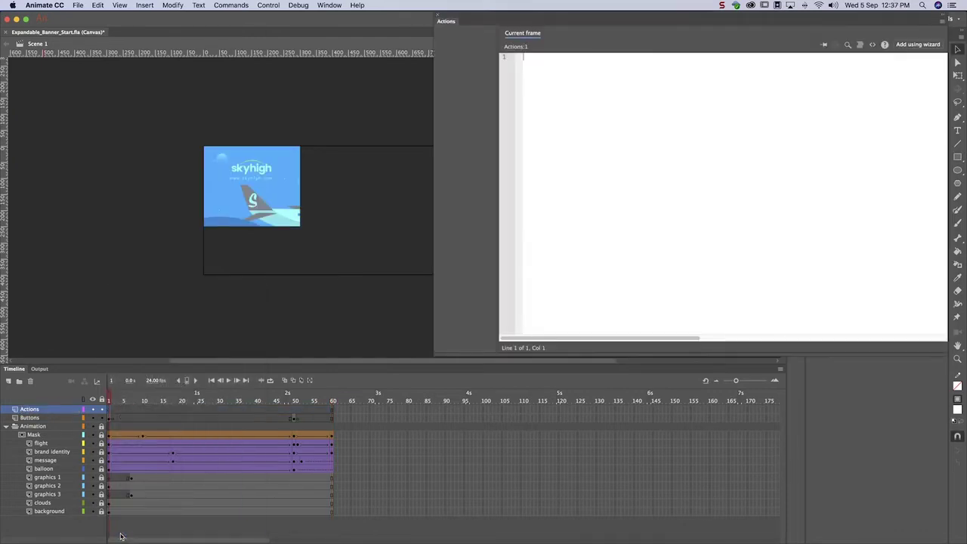
left_click(915, 47)
scroll(535, 289, "down", 3)
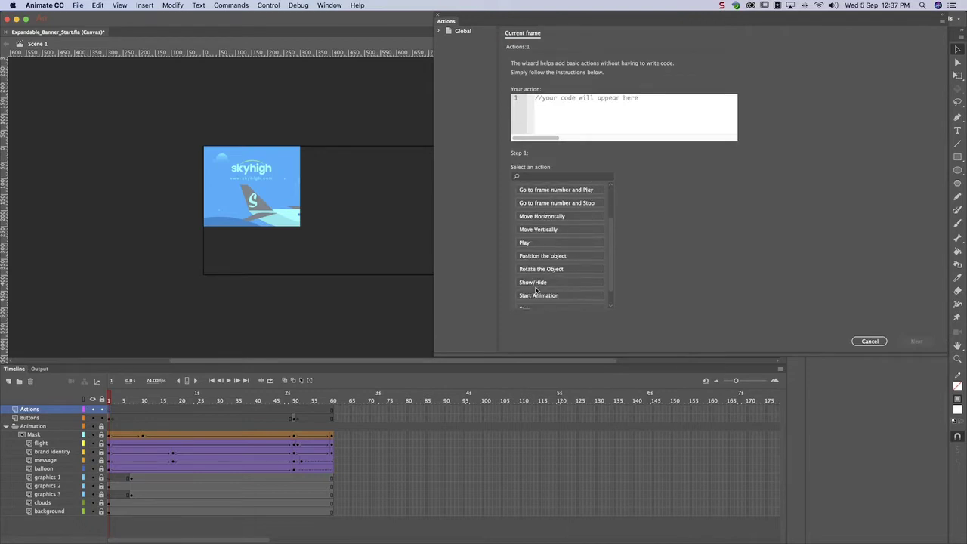
scroll(536, 289, "down", 2)
left_click(550, 288)
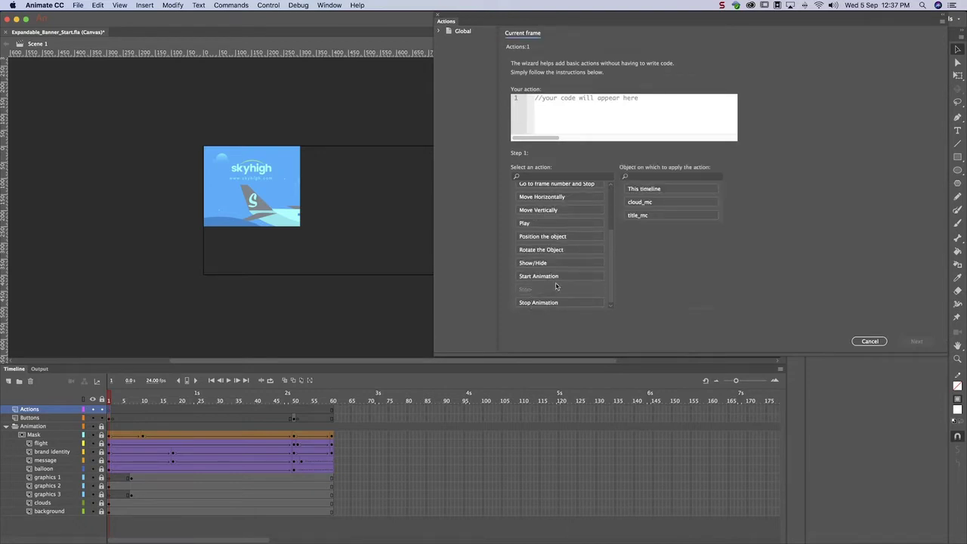
left_click(651, 190)
left_click(916, 341)
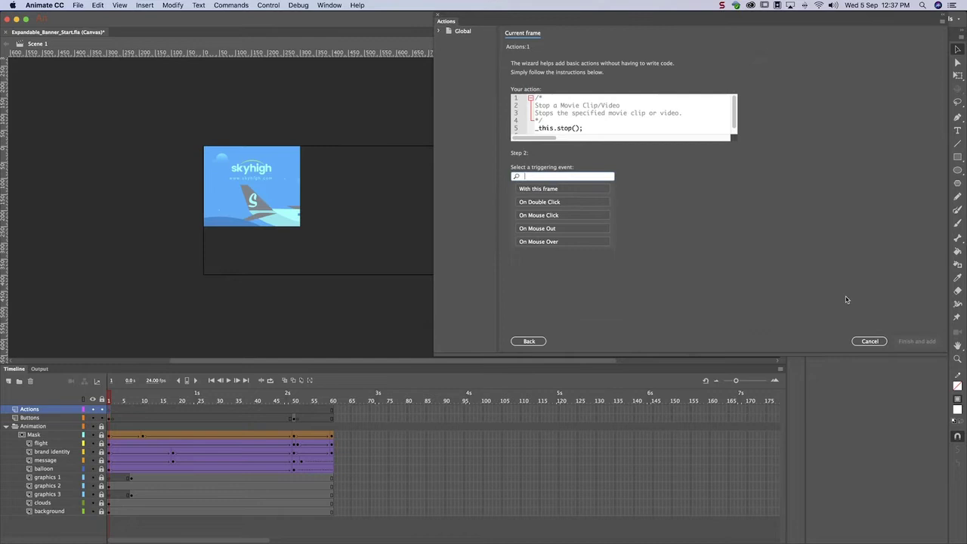
left_click(568, 191)
left_click(916, 340)
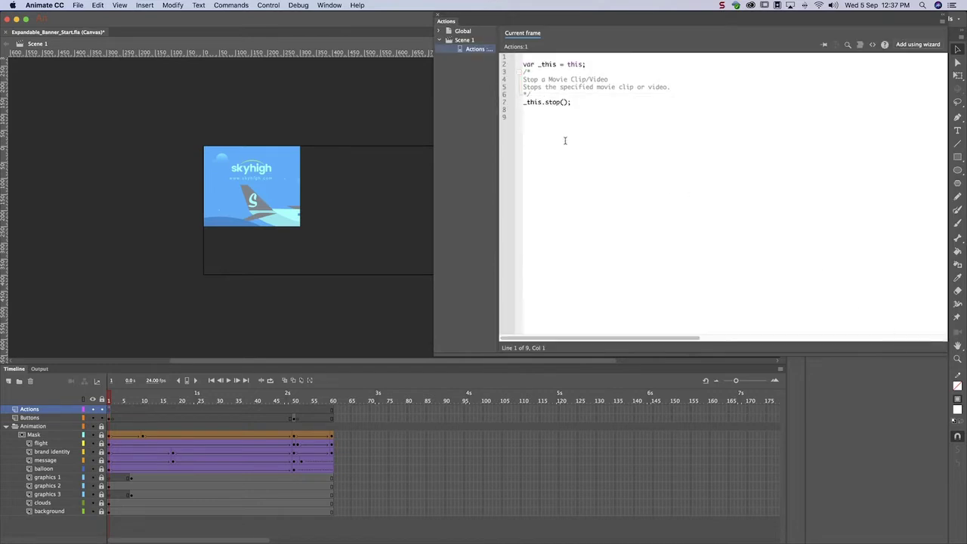
Add a Play action triggered by mousing over fullscreen_btn
left_click(912, 47)
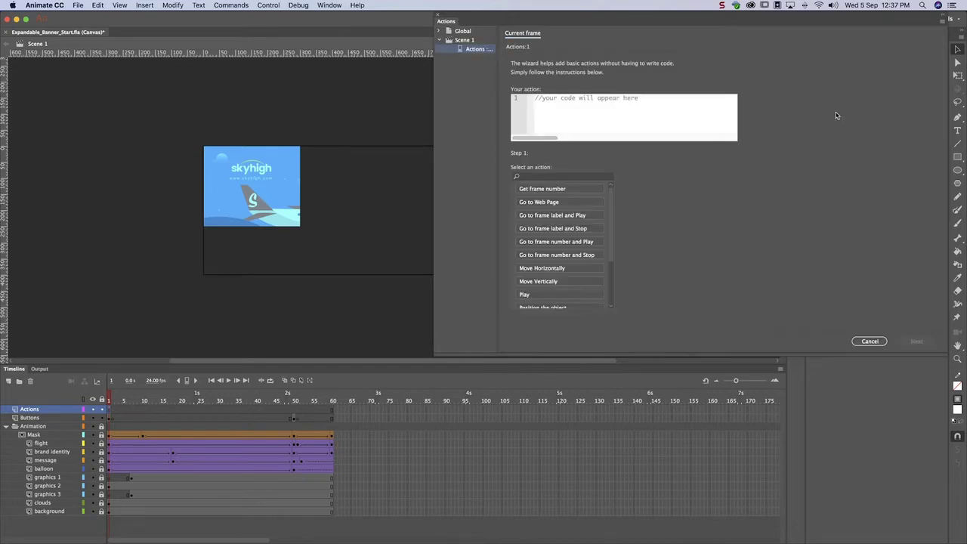
left_click(553, 293)
left_click(676, 189)
left_click(915, 341)
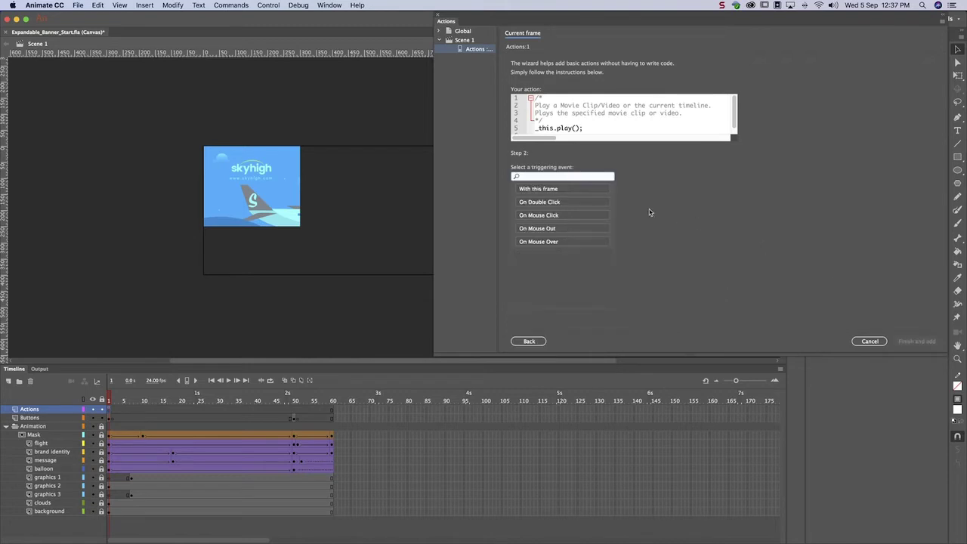
left_click(547, 242)
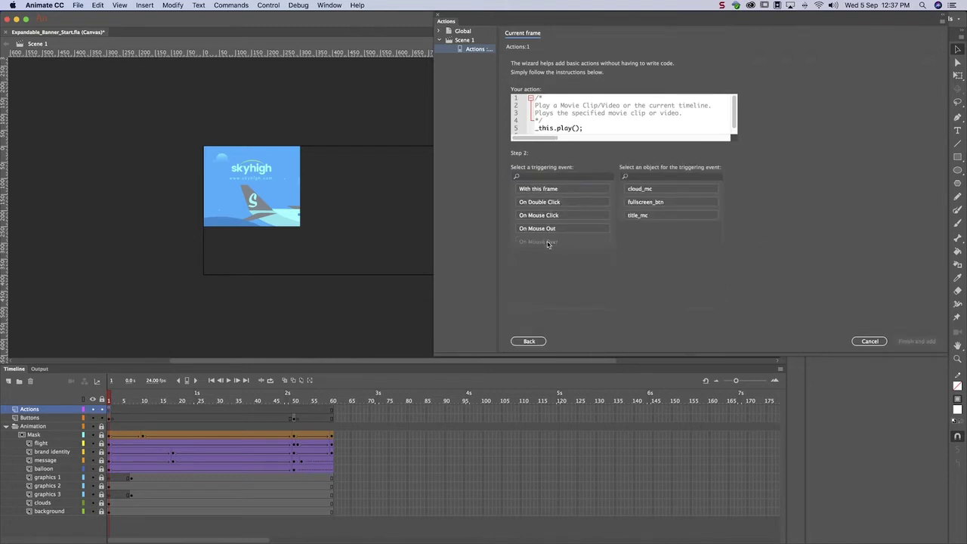
left_click(645, 202)
left_click(916, 341)
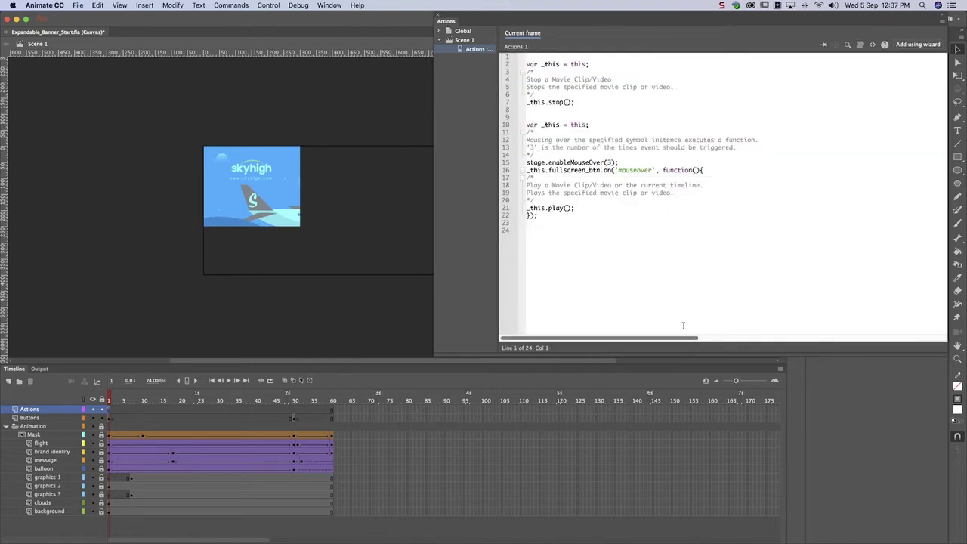
Insert a blank keyframe at Actions frame 50 with a Stop action on this frame
right_click(295, 411)
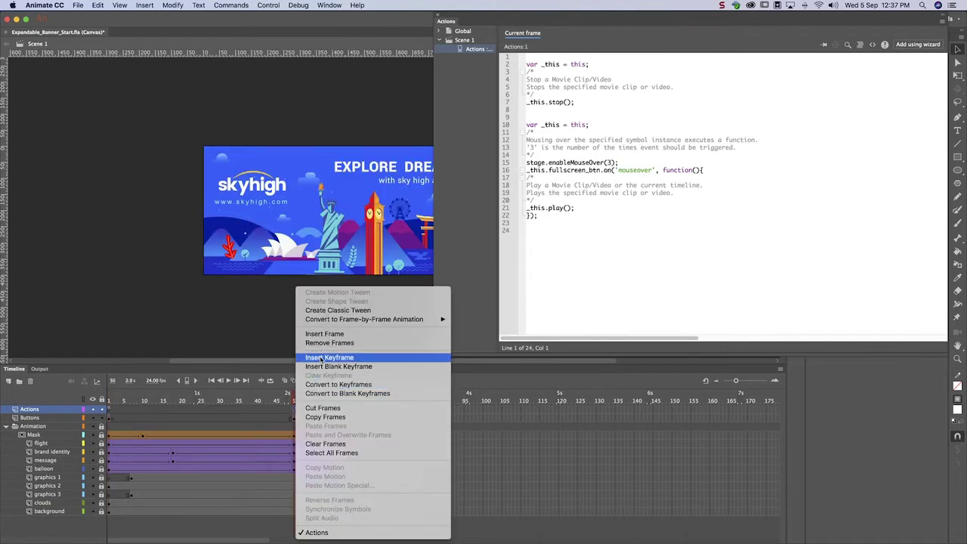
left_click(319, 356)
left_click(917, 44)
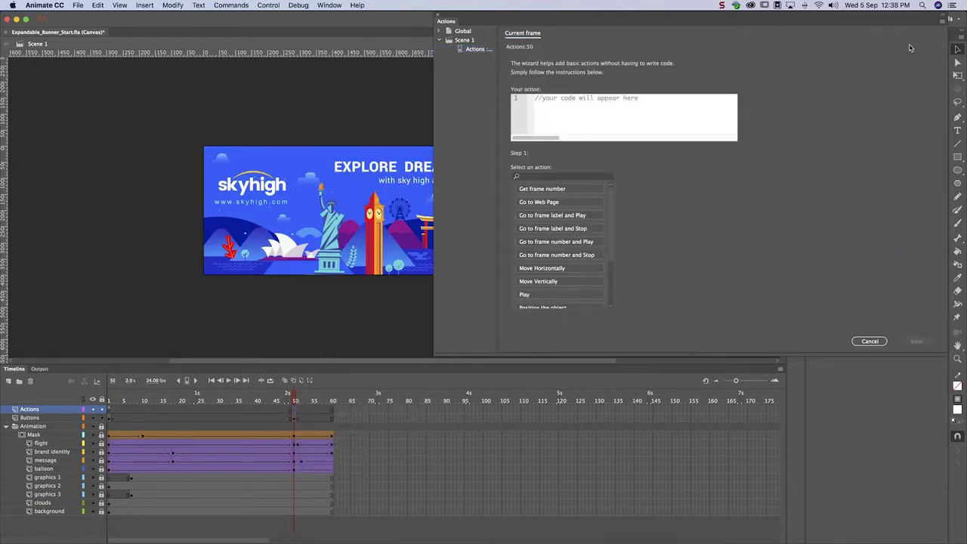
scroll(544, 285, "down", 3)
left_click(527, 290)
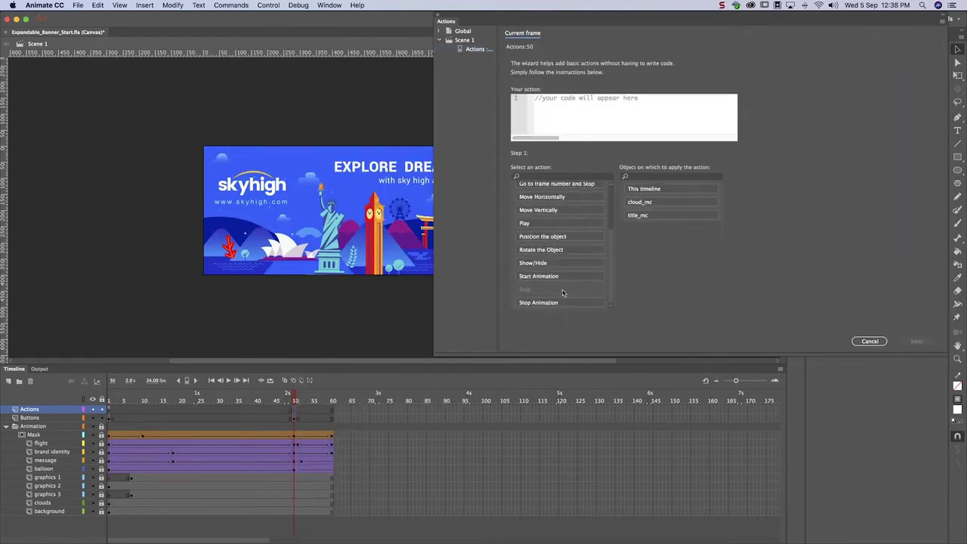
left_click(664, 189)
left_click(914, 340)
left_click(566, 189)
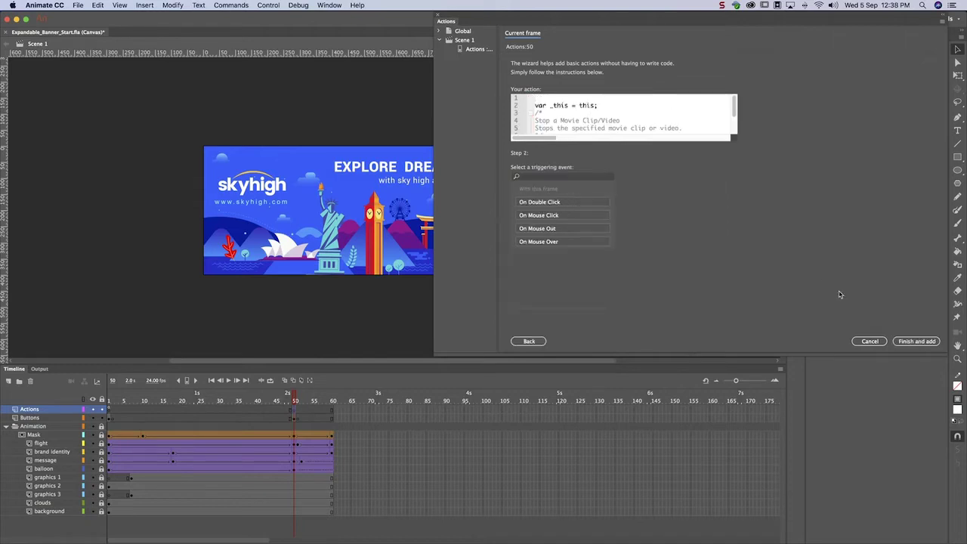
left_click(917, 340)
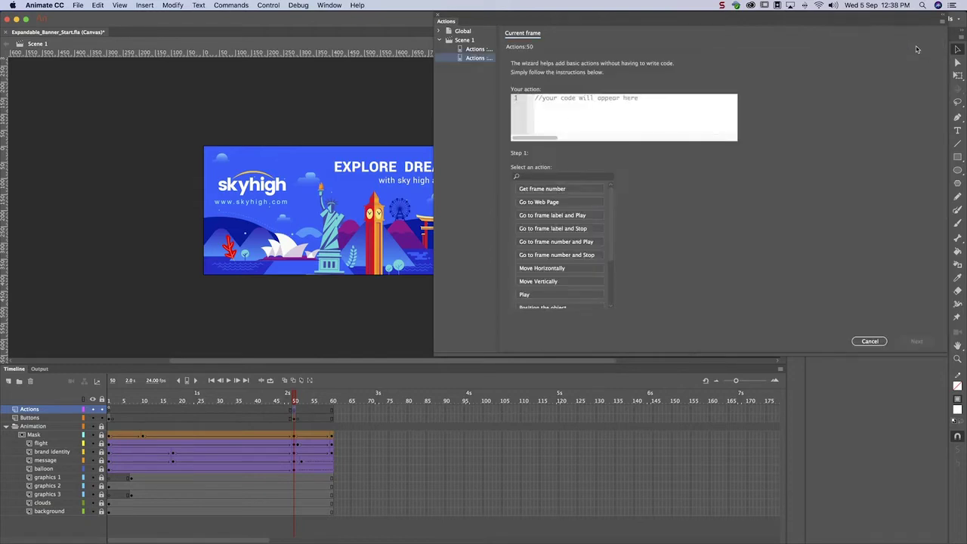
Add a Play action triggered by a mouse click on close_btn
left_click(917, 43)
left_click(527, 294)
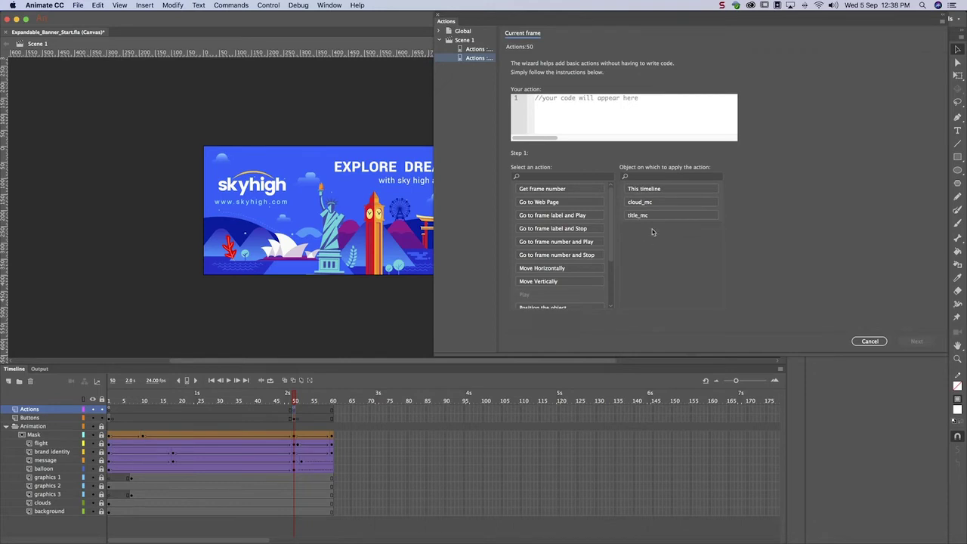
left_click(665, 190)
left_click(911, 348)
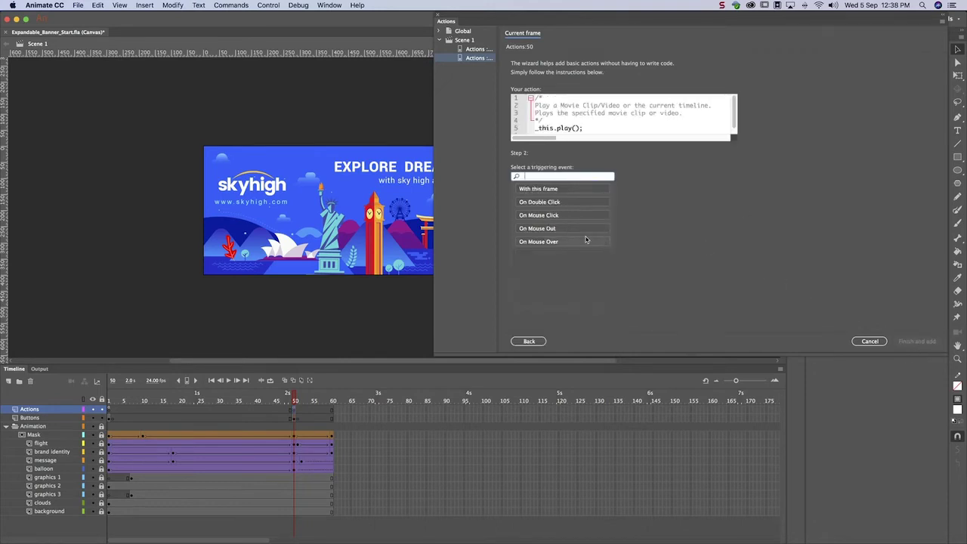
left_click(574, 216)
left_click(640, 188)
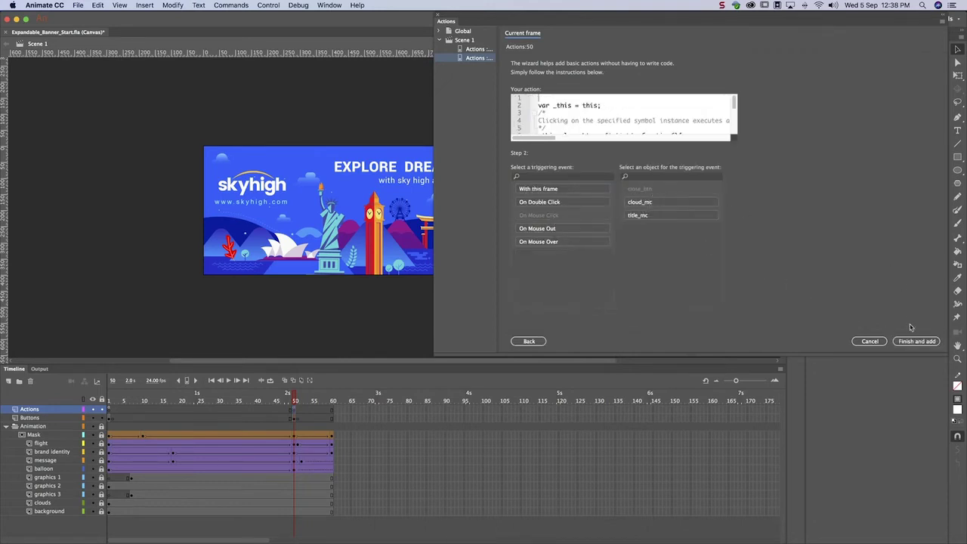
left_click(915, 342)
left_click(268, 6)
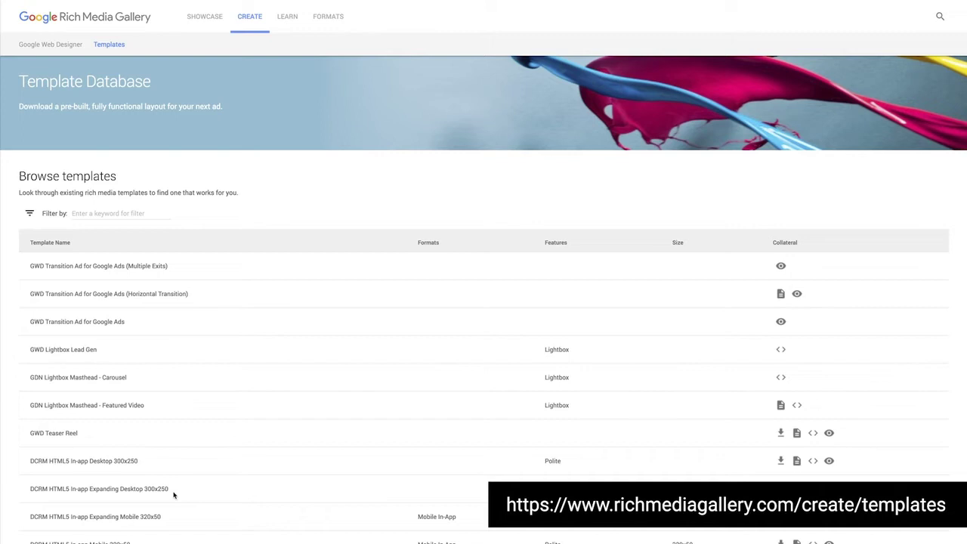
Save the DCRM HTML5 In-app Expanding Desktop 300x250 template zip to Project_Start/HTML Templates
left_click_drag(170, 489, 90, 488)
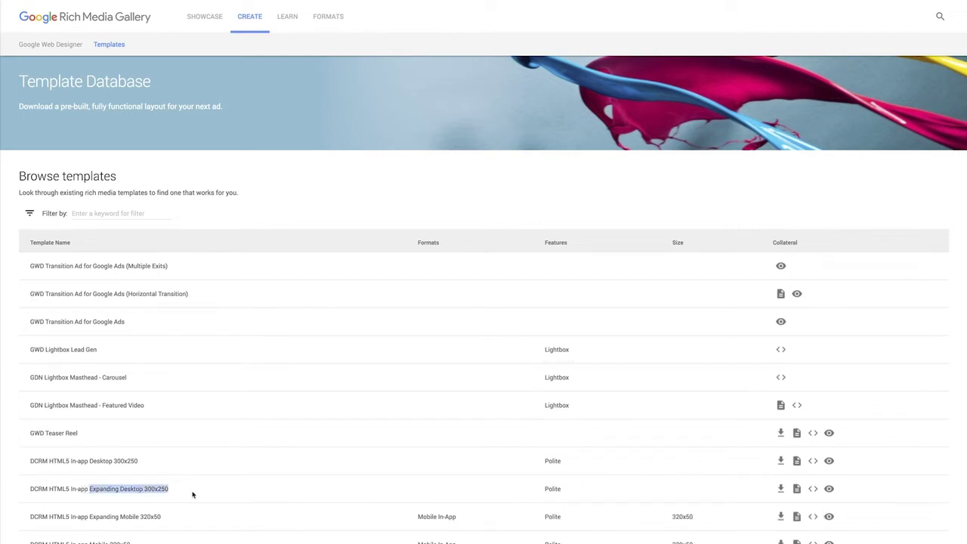
left_click(780, 488)
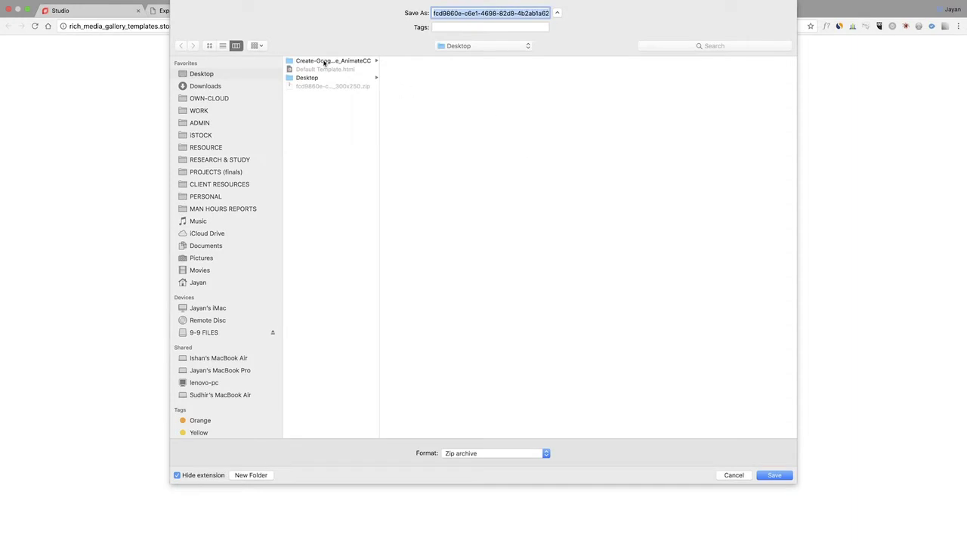
left_click(324, 62)
left_click(427, 80)
left_click(529, 95)
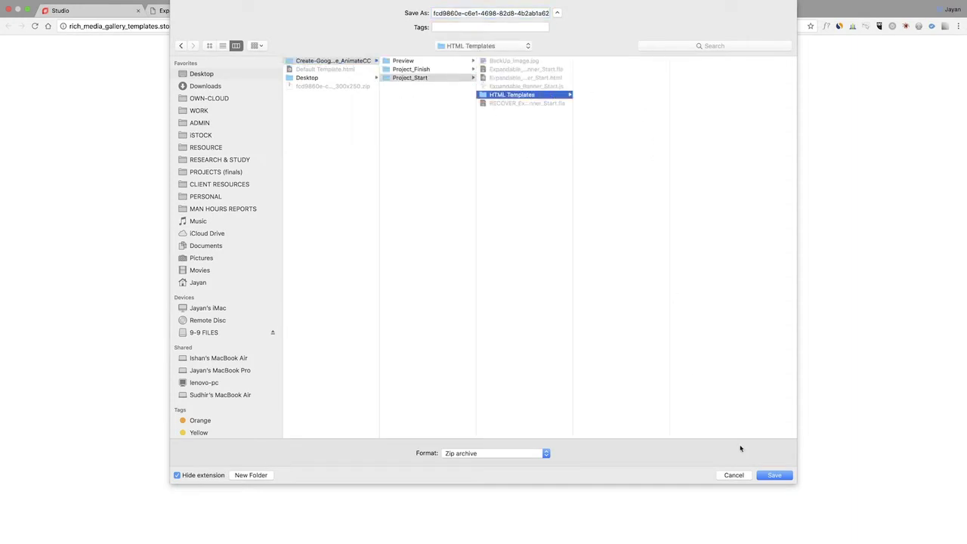
left_click(773, 475)
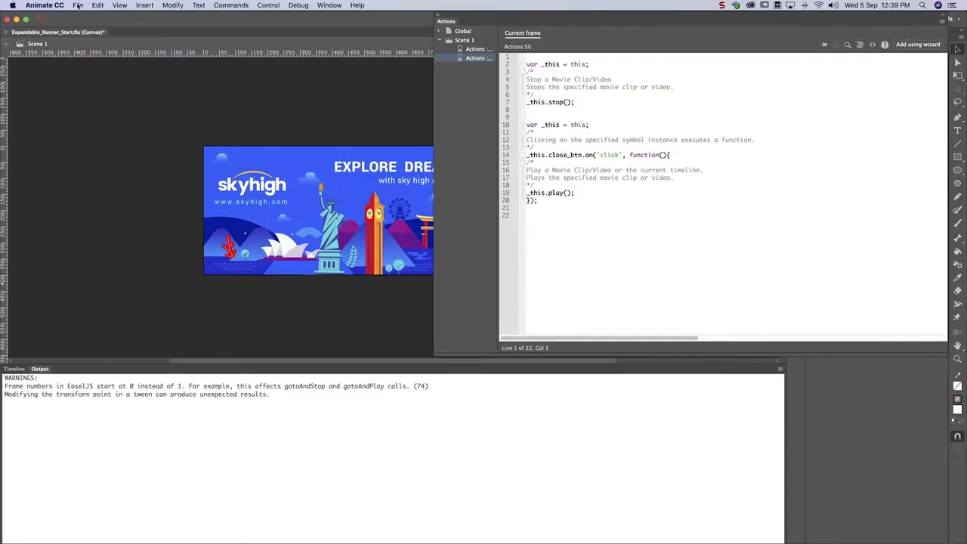
left_click(77, 6)
Export Animate's HTML/JS publishing template as Default Template.html into Project_Start/HTML Templates
left_click(90, 166)
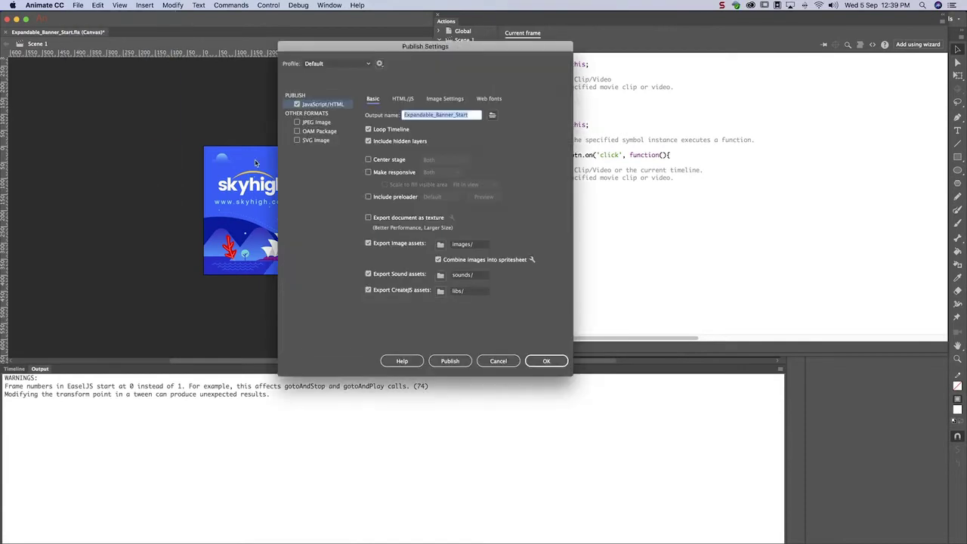
left_click(402, 98)
left_click(474, 127)
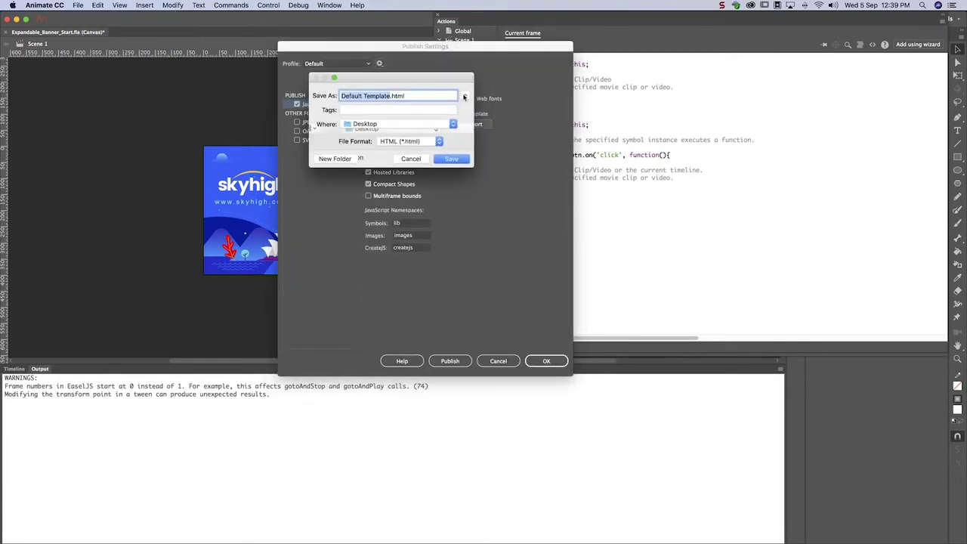
left_click(412, 145)
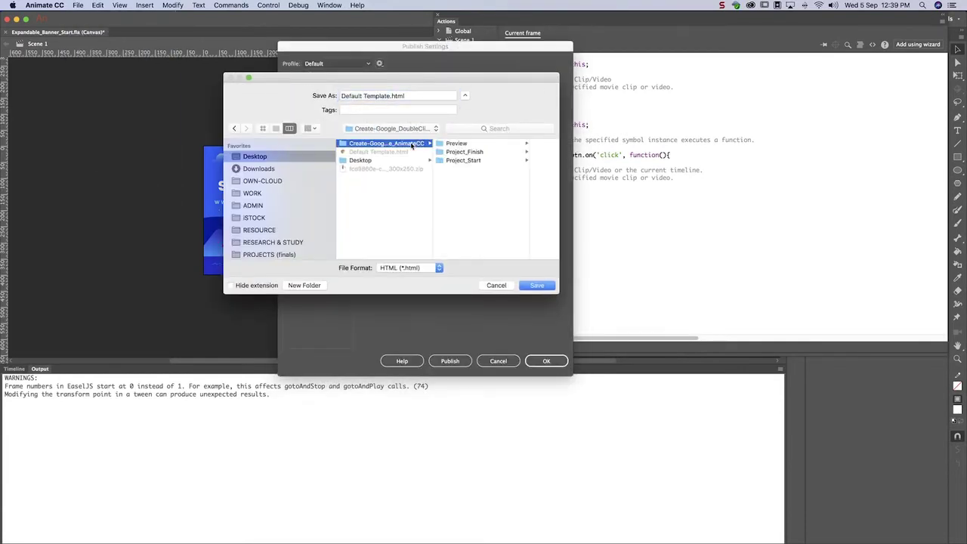
left_click(497, 162)
left_click(498, 178)
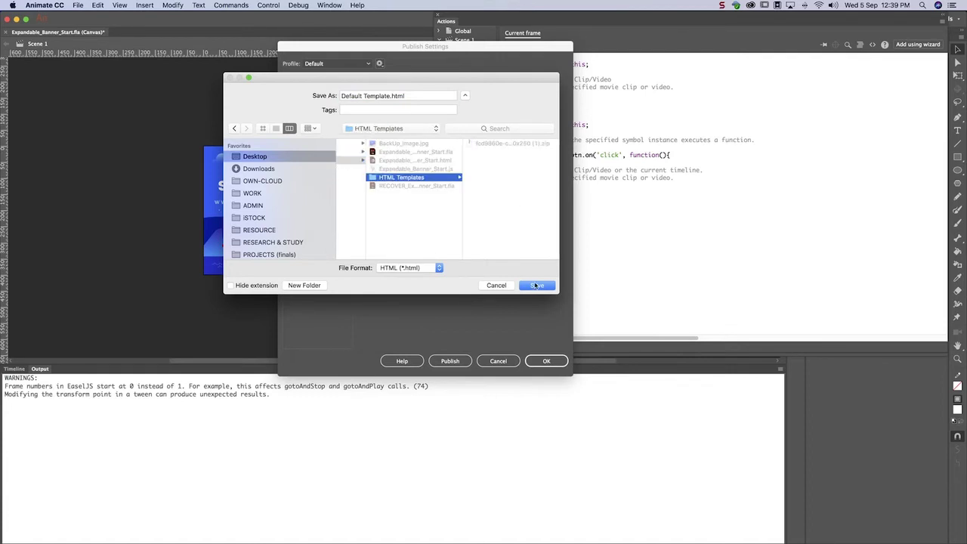
left_click(536, 285)
left_click(539, 361)
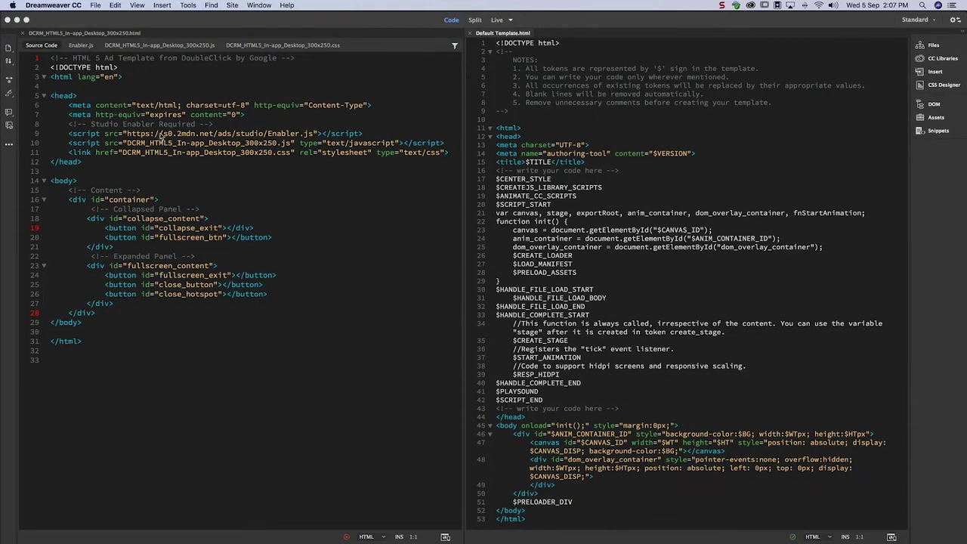
Copy the expires meta tag and Enabler script lines from the DCRM template HTML
left_click_drag(68, 114, 363, 134)
right_click(177, 125)
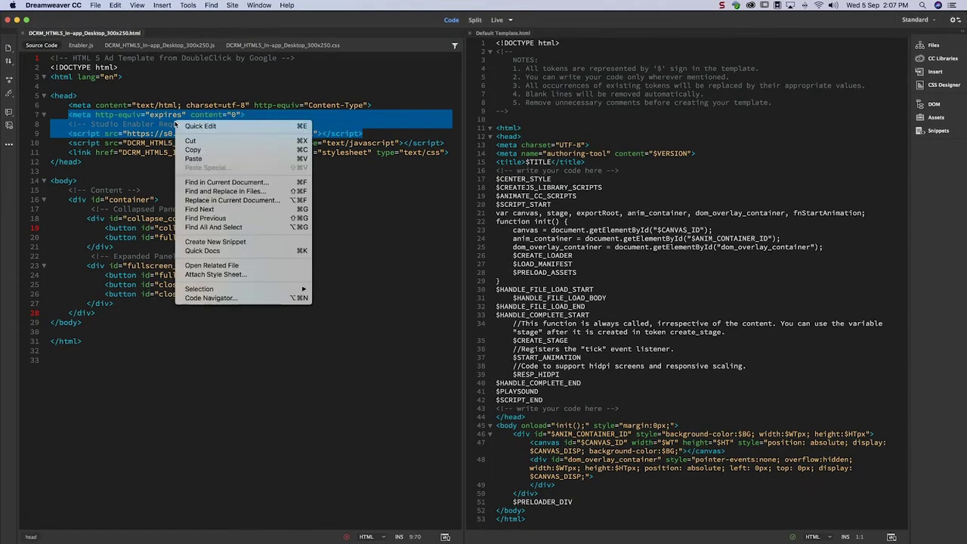
left_click(197, 150)
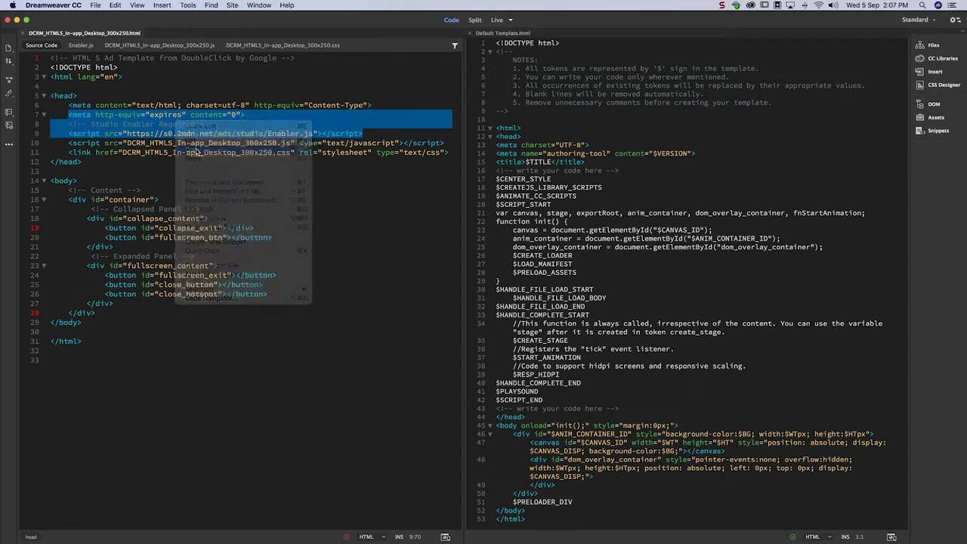
Paste those lines on a new indented line after $CENTER_STYLE, then close the DCRM HTML file
left_click(552, 179)
key("Return")
key("Tab")
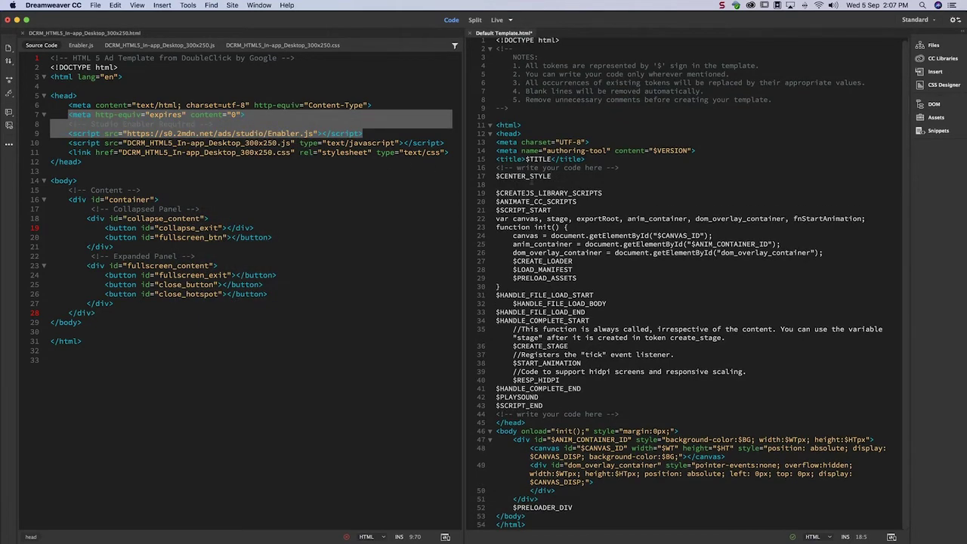
right_click(520, 180)
left_click(543, 224)
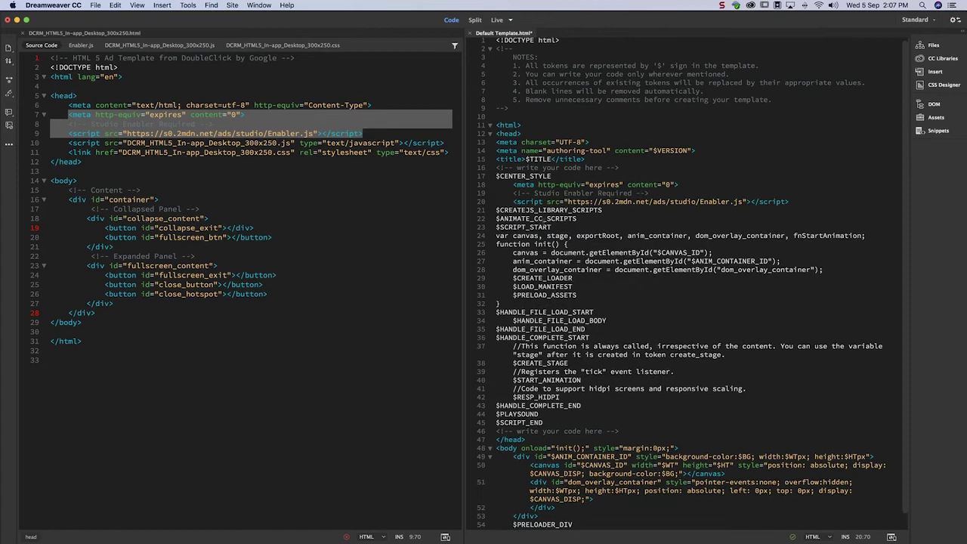
left_click(23, 33)
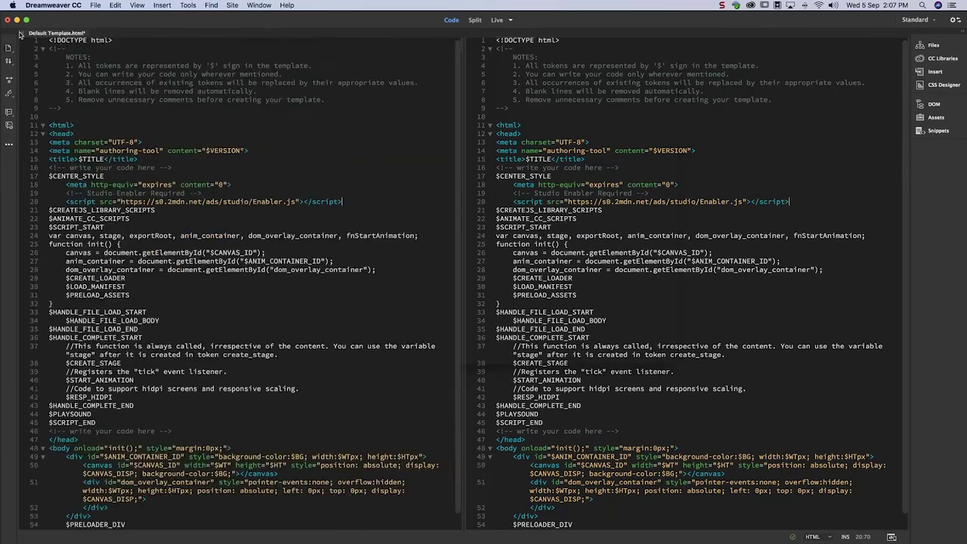
Open the DCRM 300x250 JavaScript file and tile both documents side by side
left_click(95, 5)
left_click(99, 26)
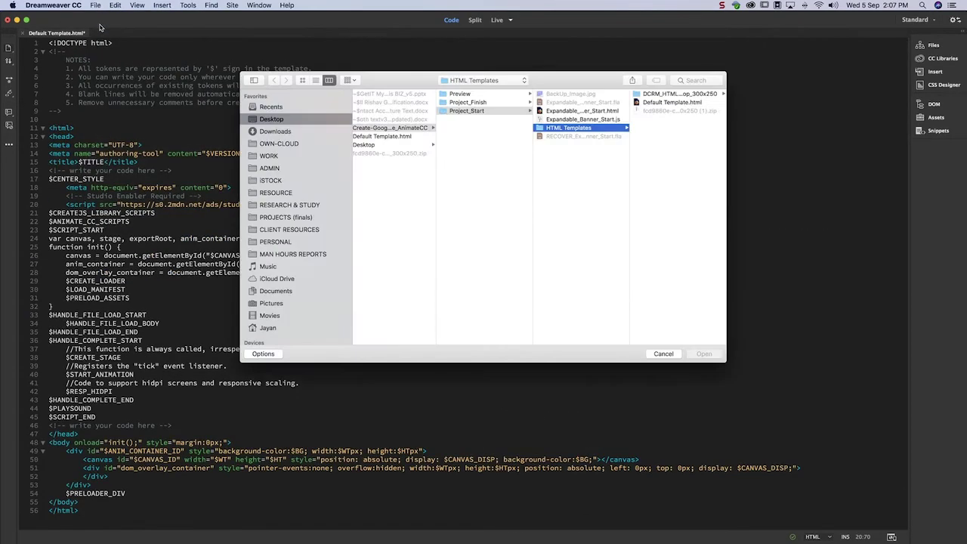
left_click(680, 136)
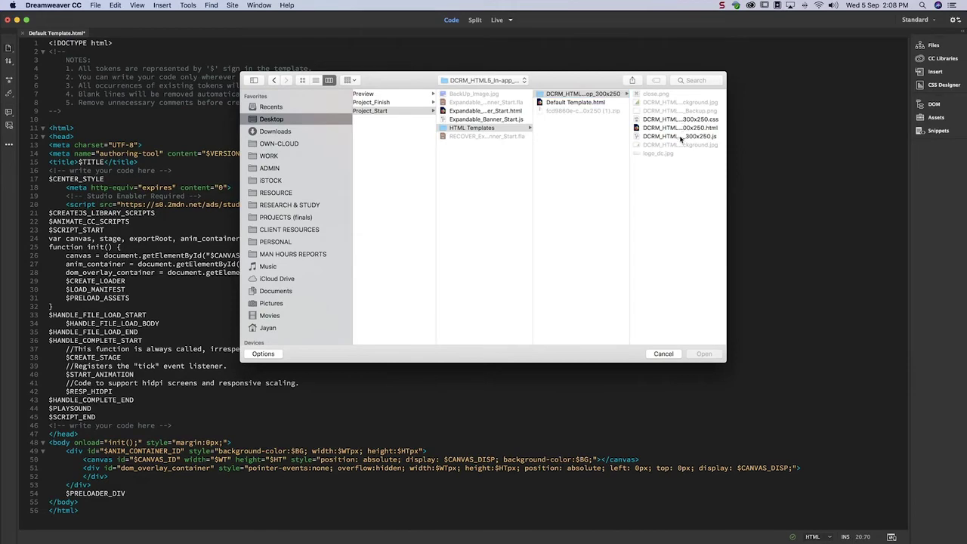
left_click(702, 353)
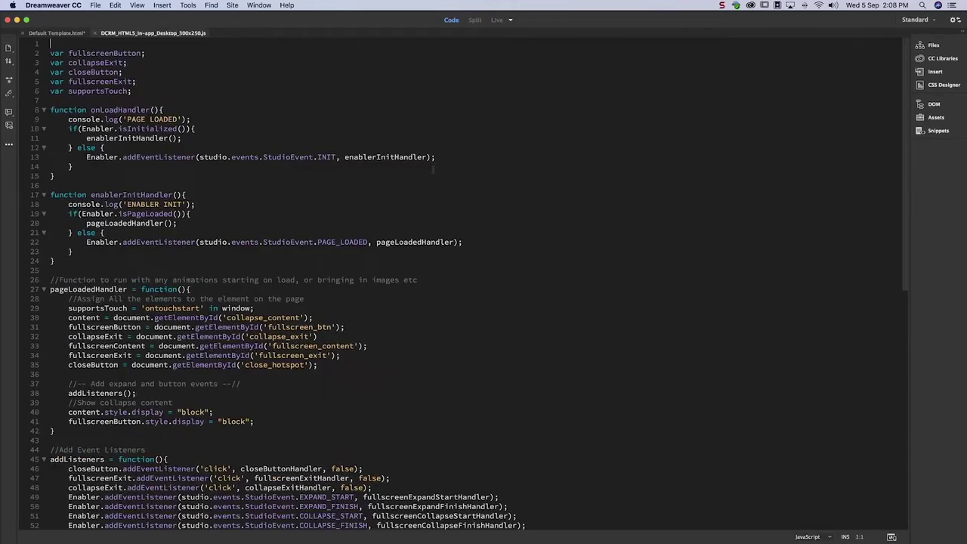
left_click(259, 5)
mouse_move(377, 53)
left_click(417, 61)
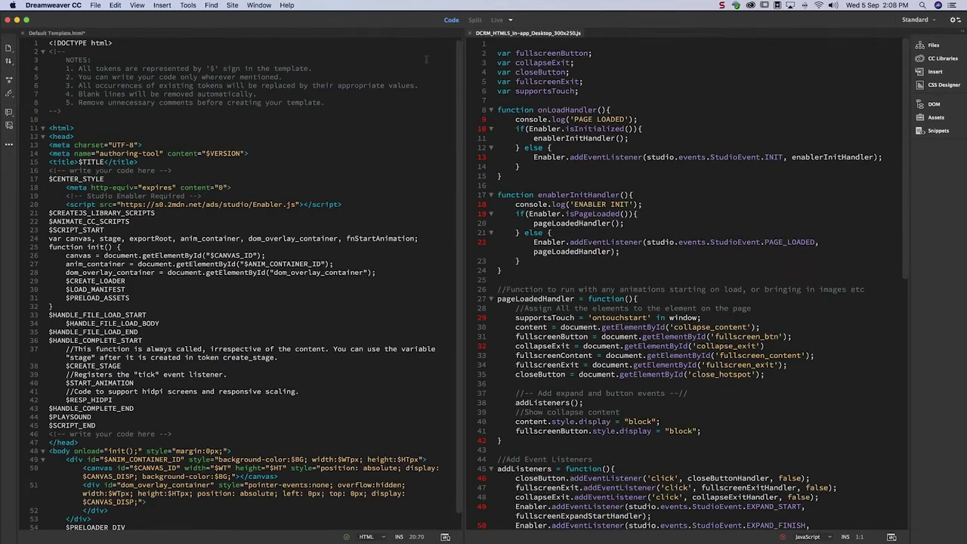
Delete the var declarations, getElementById assignments and show collapse content lines
key("shift+Down")
key("shift+Down")
key("shift+Down")
key("shift+Down")
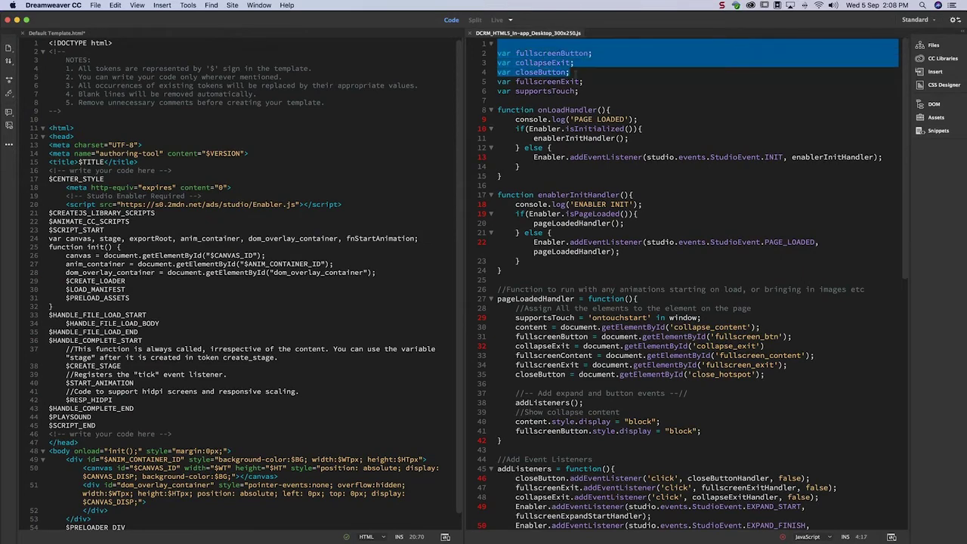
key("BackSpace")
left_click_drag(515, 289, 765, 336)
key("BackSpace")
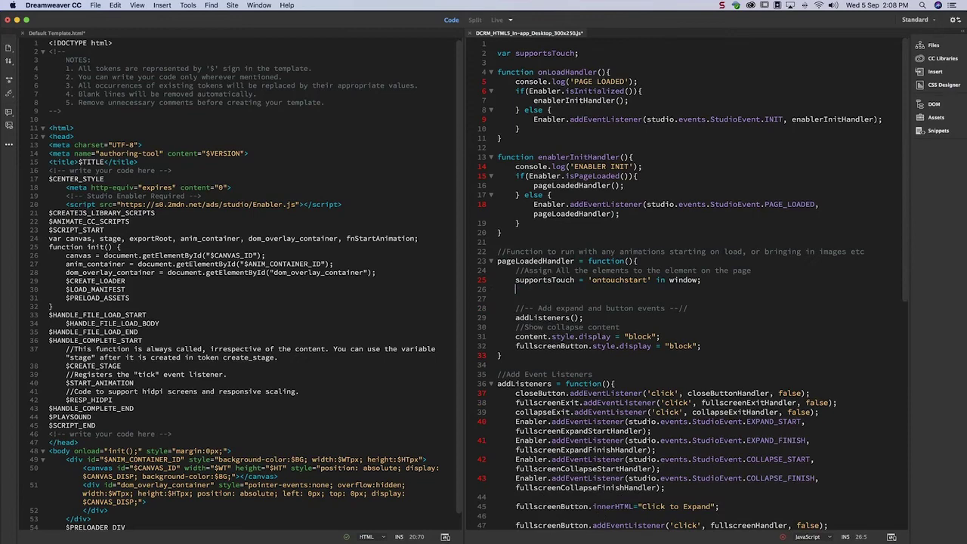
left_click_drag(515, 327, 700, 345)
key("BackSpace")
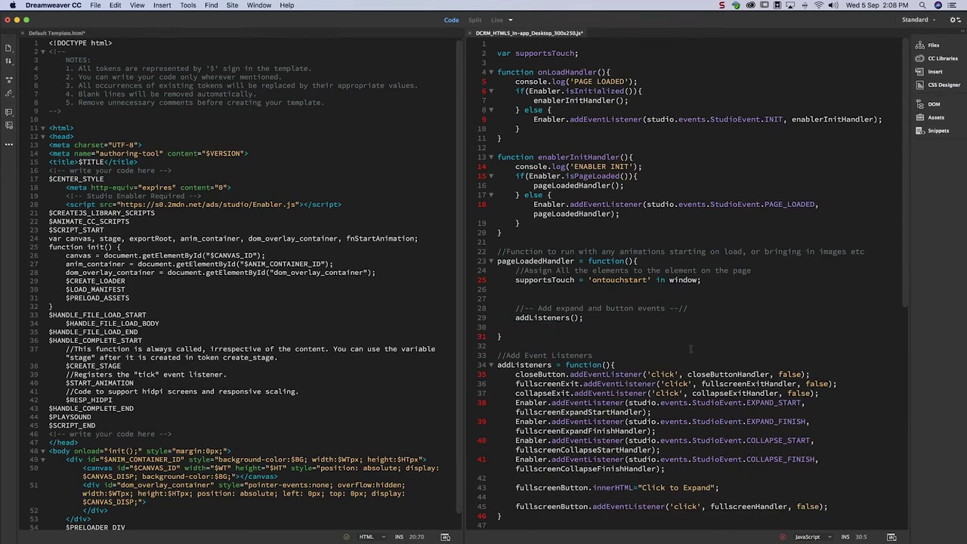
Delete the closeButton, fullscreenExit and collapseExit listeners and the fullscreenButton lines
scroll(693, 420, "down", 5)
left_click_drag(515, 286, 819, 305)
key("BackSpace")
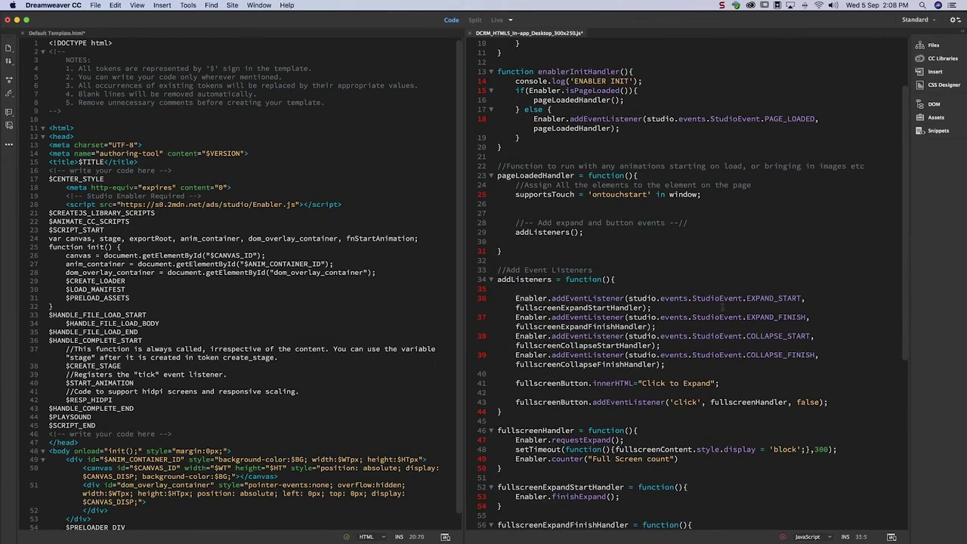
scroll(693, 410, "down", 6)
left_click_drag(515, 271, 827, 291)
key("BackSpace")
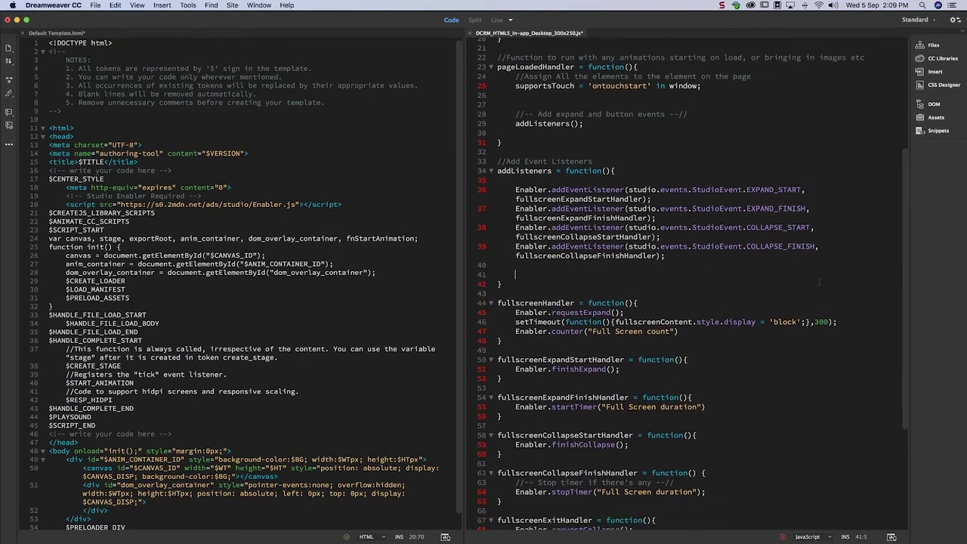
Delete the setTimeout statement and both fullscreenContent.style.display = 'none' lines
scroll(692, 340, "down", 3)
left_click_drag(515, 261, 837, 262)
key("BackSpace")
scroll(572, 293, "down", 4)
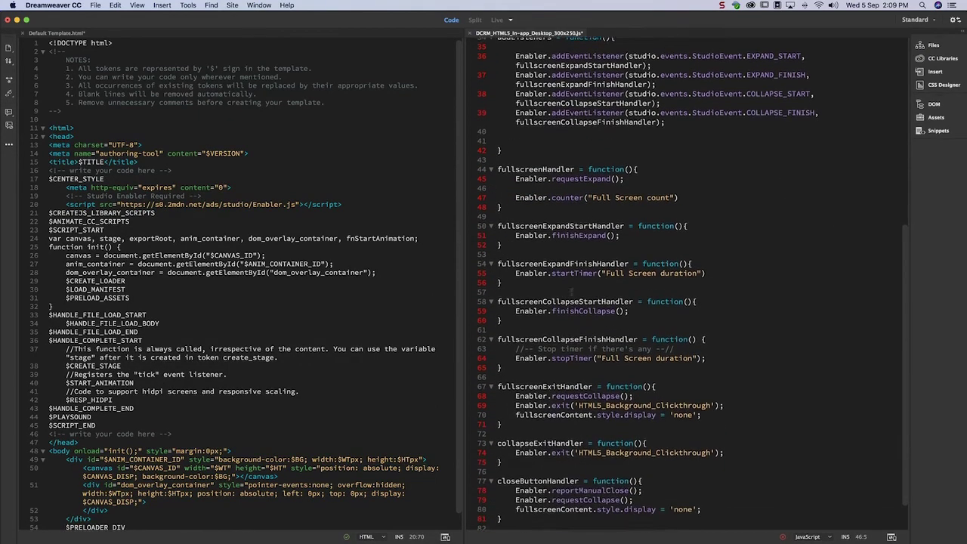
left_click_drag(515, 373, 705, 373)
scroll(693, 373, "up", 1)
key("BackSpace")
scroll(690, 375, "down", 1)
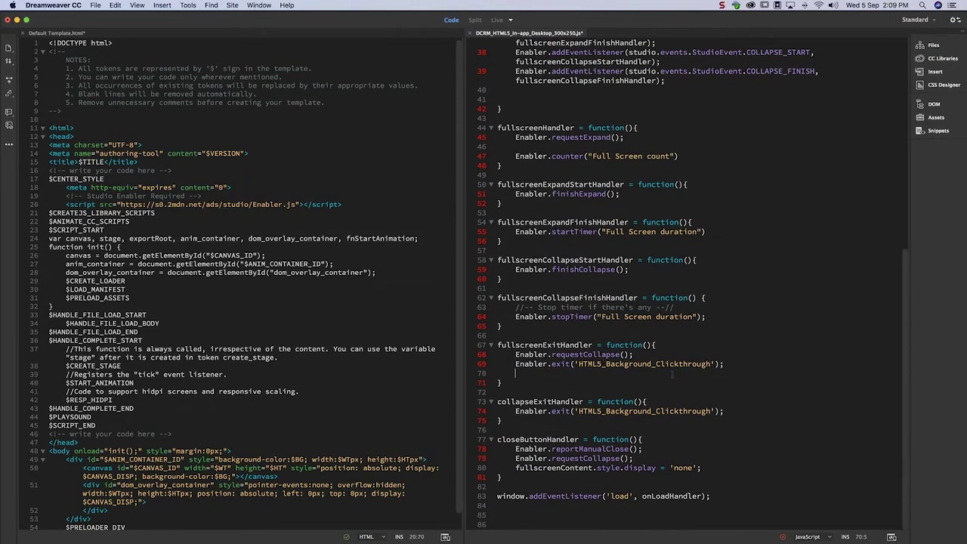
left_click_drag(515, 467, 704, 467)
key("BackSpace")
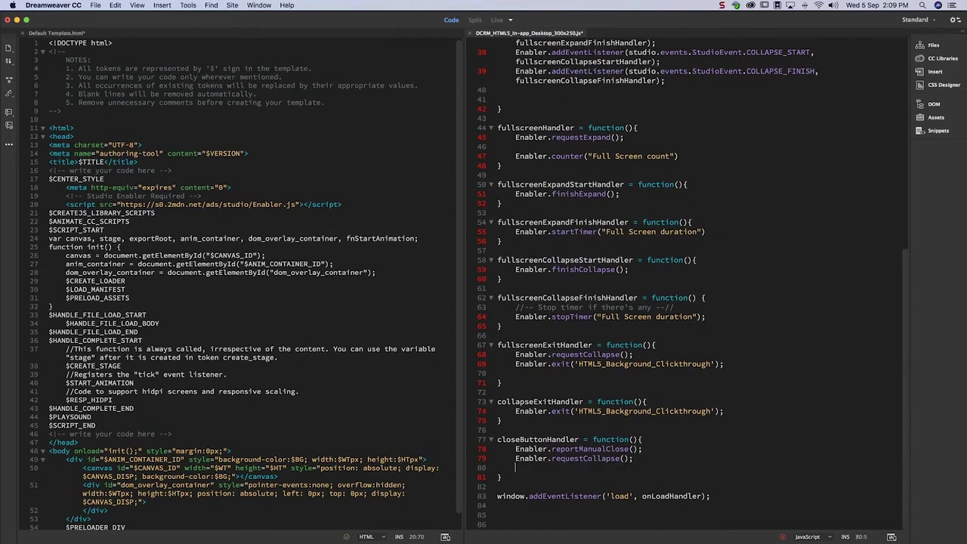
Copy all the edited JavaScript and close the JS file without saving
key("super+a")
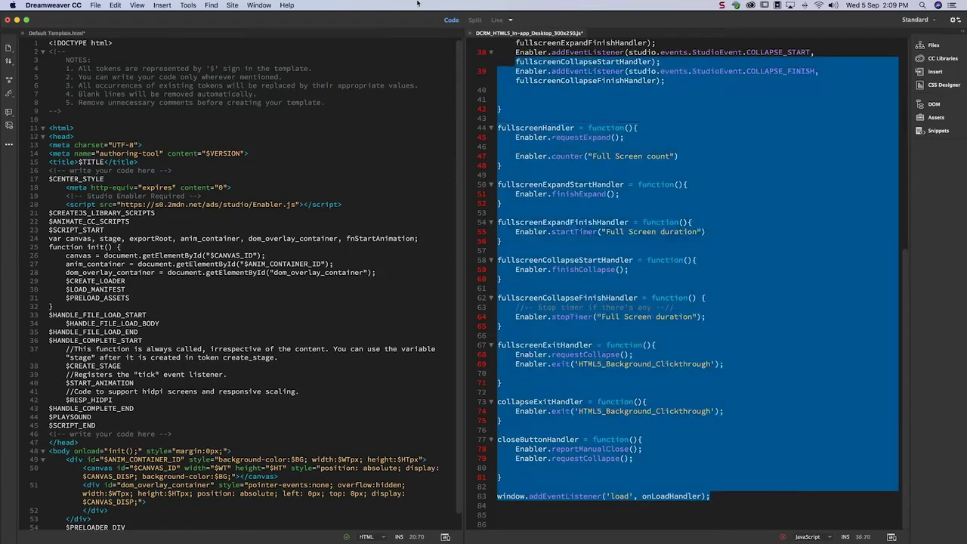
right_click(537, 80)
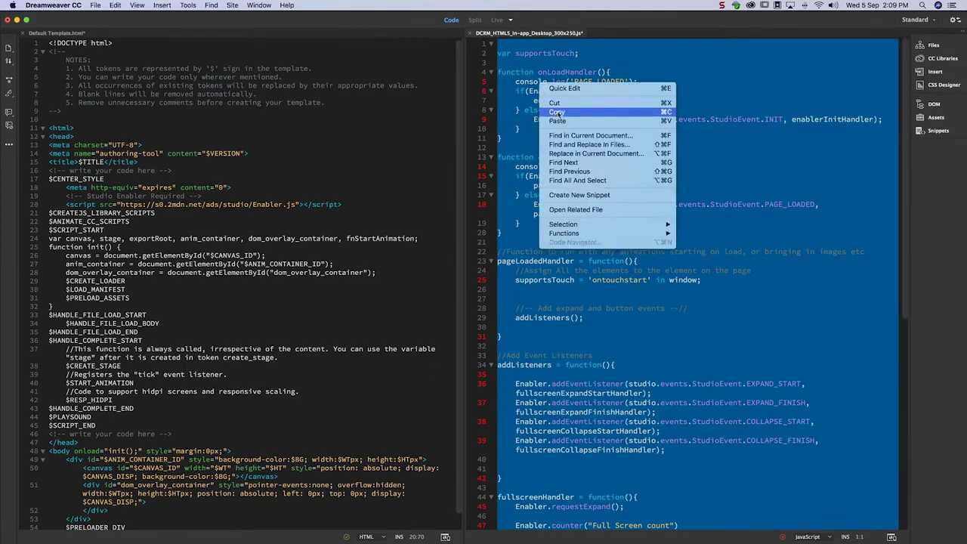
left_click(557, 112)
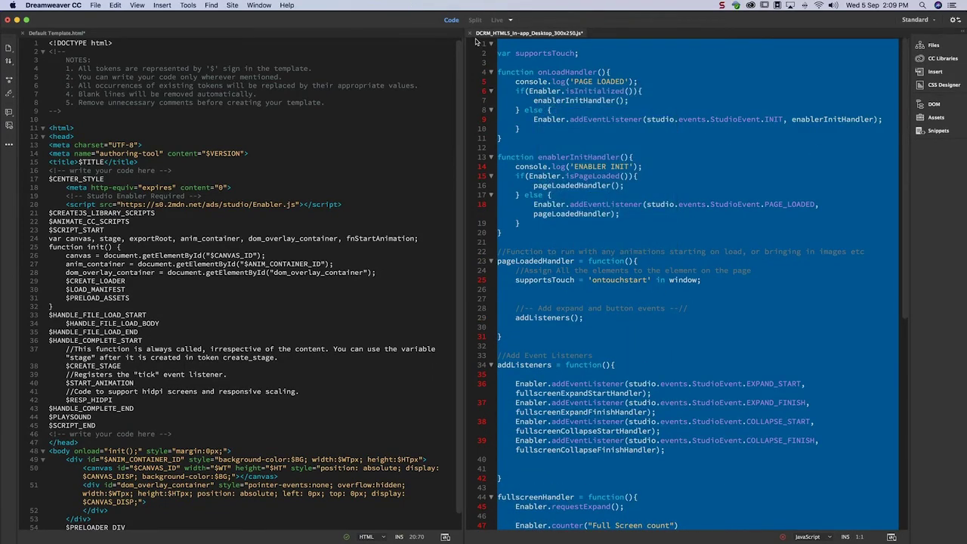
left_click(471, 34)
left_click(469, 290)
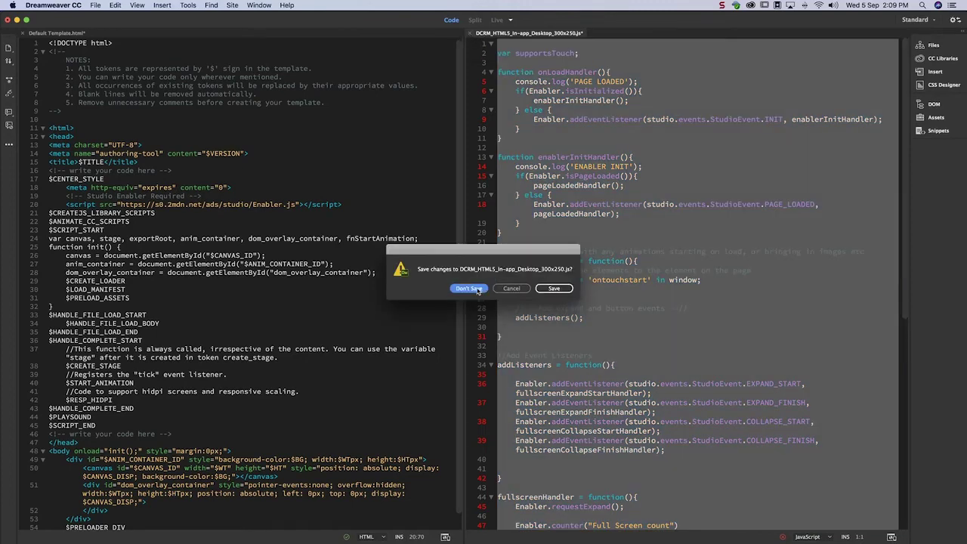
Paste the JavaScript into a new <script></script> block after the Enabler.js tag
key("Return")
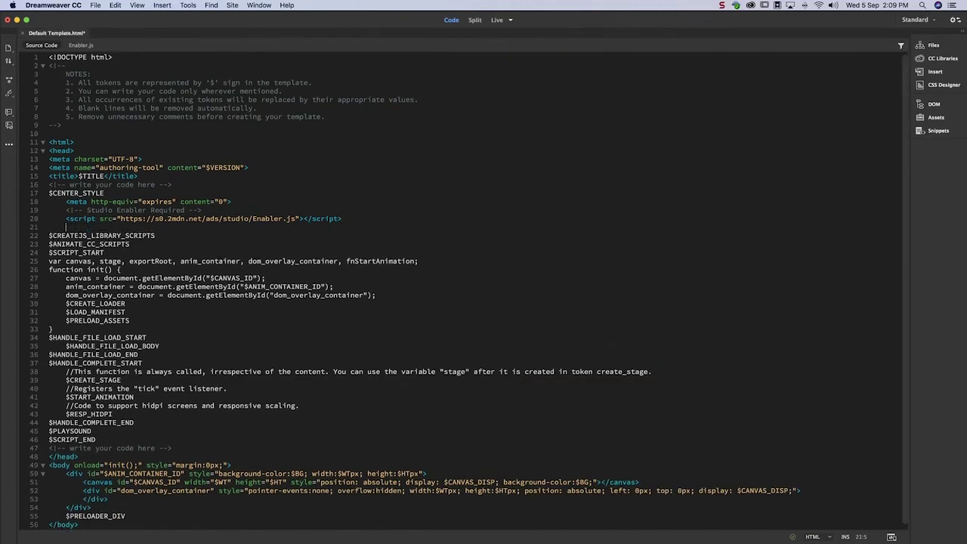
type("script")
key("Tab")
key("Return")
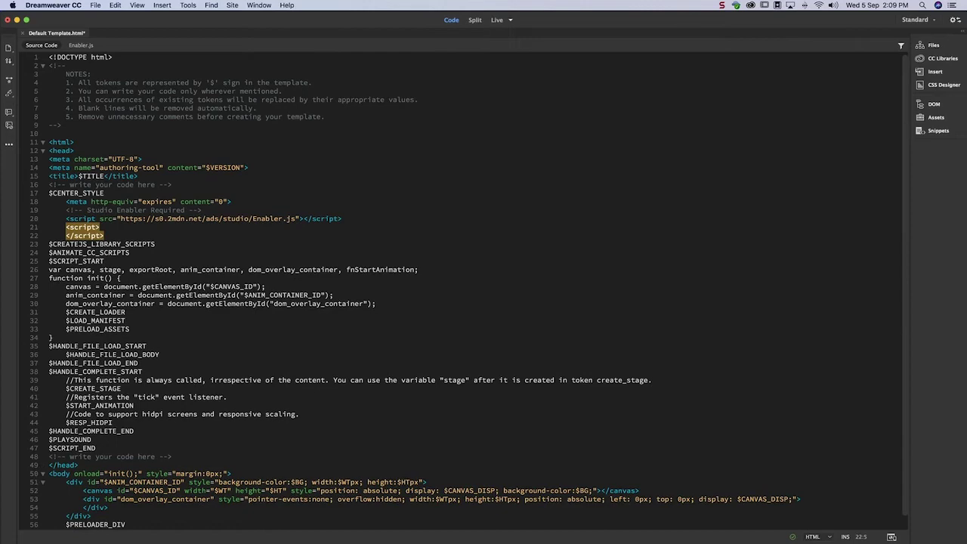
right_click(74, 235)
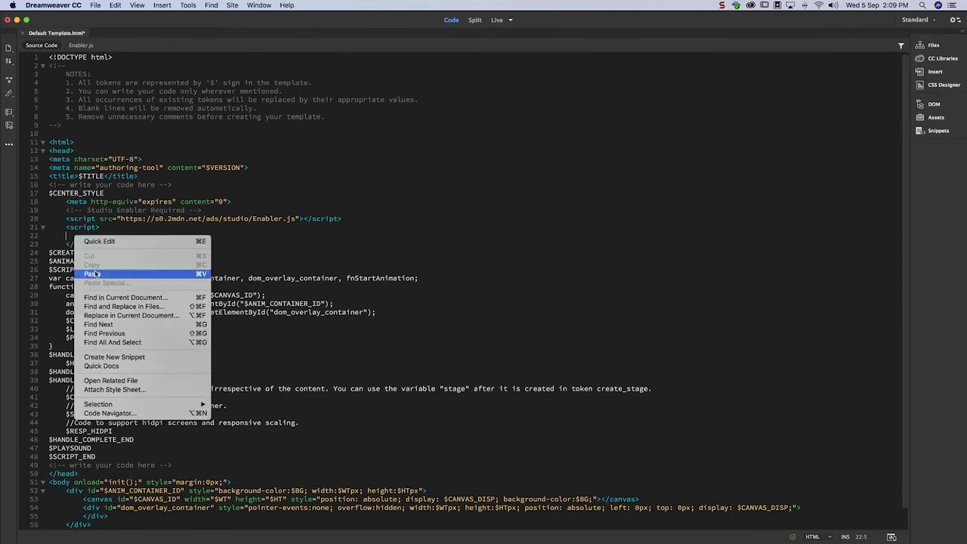
left_click(96, 272)
Move init(); from the body onload attribute to the line below addListeners()
scroll(103, 322, "down", 20)
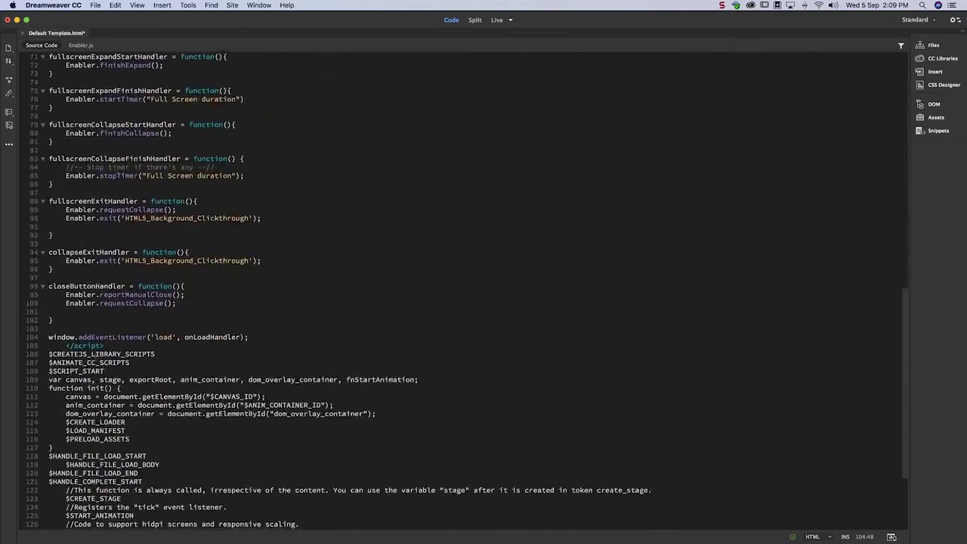
left_click_drag(108, 456, 139, 456)
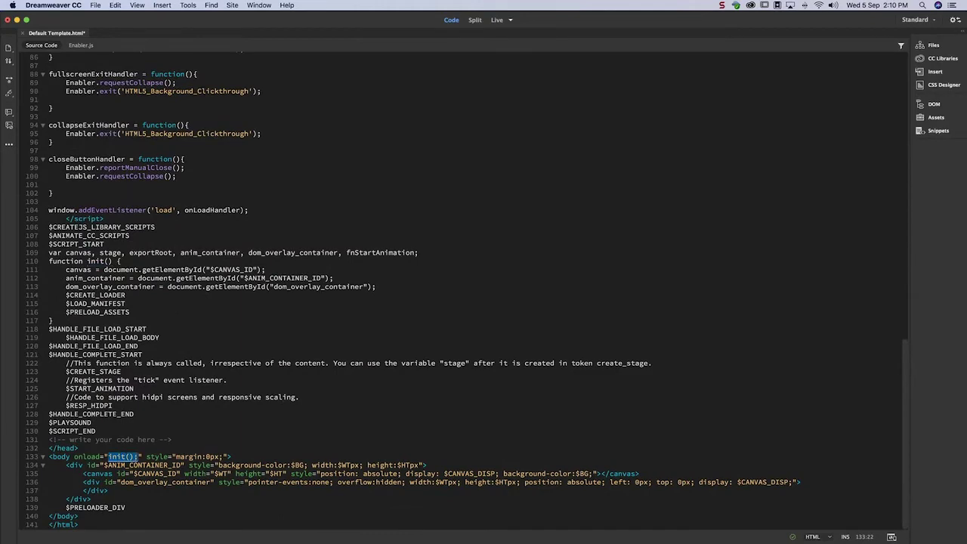
right_click(118, 456)
left_click(151, 377)
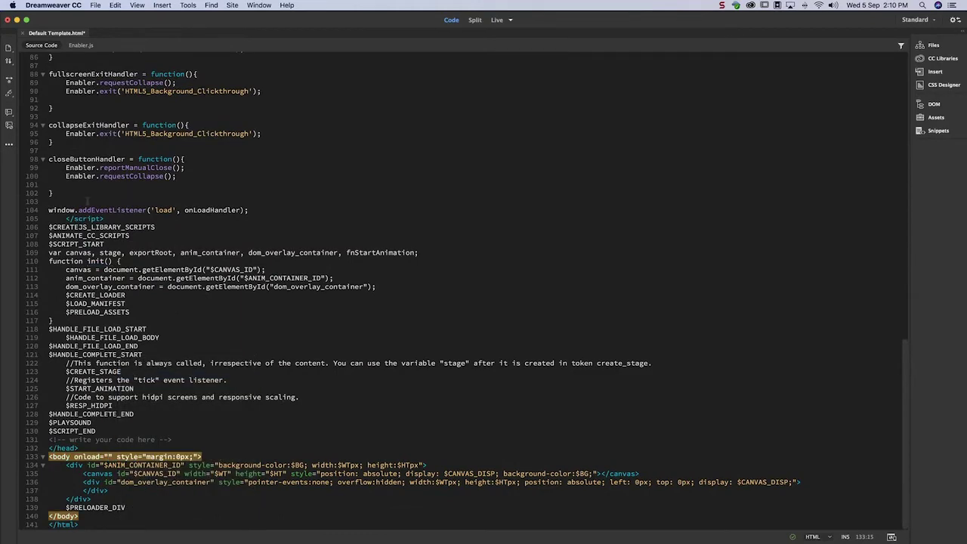
scroll(151, 377, "up", 8)
scroll(72, 184, "up", 8)
left_click(66, 184)
right_click(72, 184)
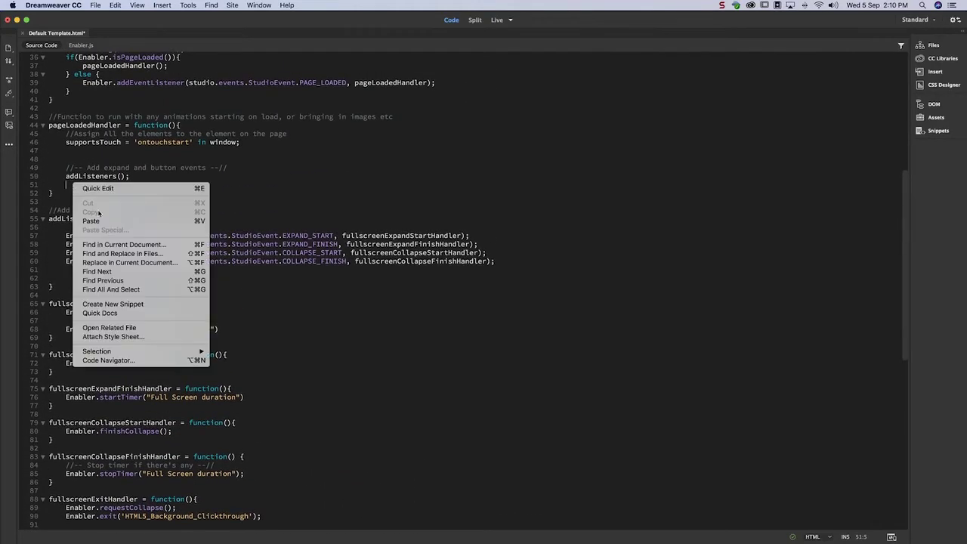
left_click(91, 220)
Delete the empty onload attribute and copy the fullscreenHandler name for Animate
scroll(95, 298, "down", 12)
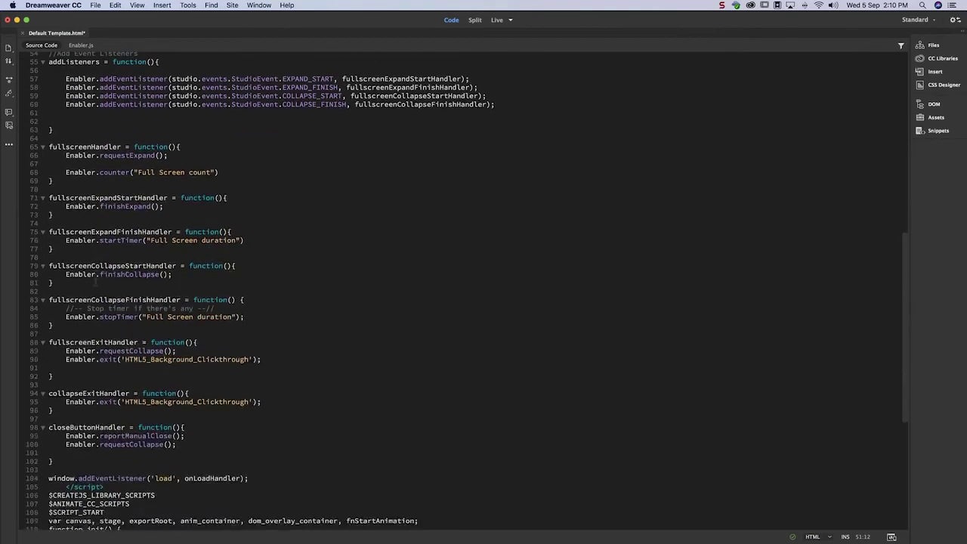
scroll(95, 298, "down", 4)
left_click_drag(112, 457, 74, 456)
key("BackSpace")
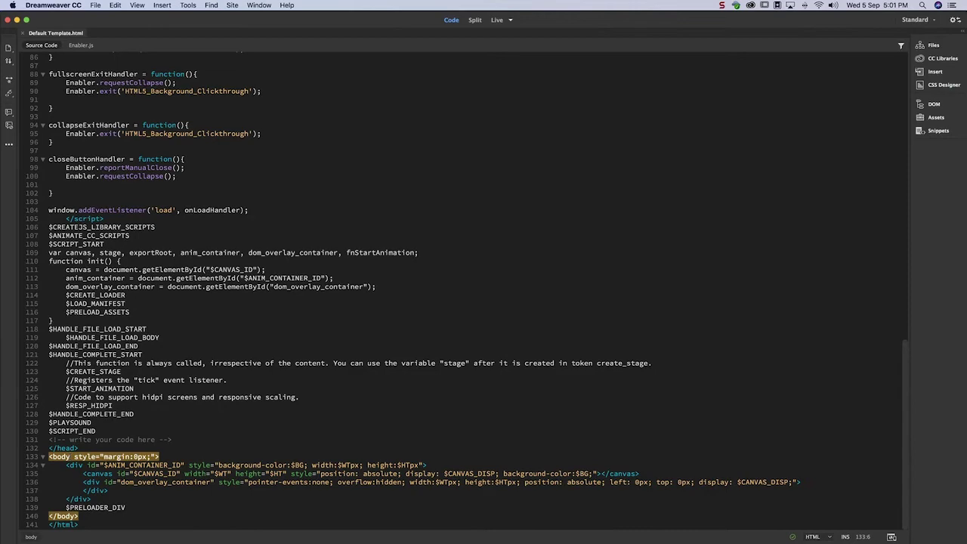
scroll(467, 291, "up", 8)
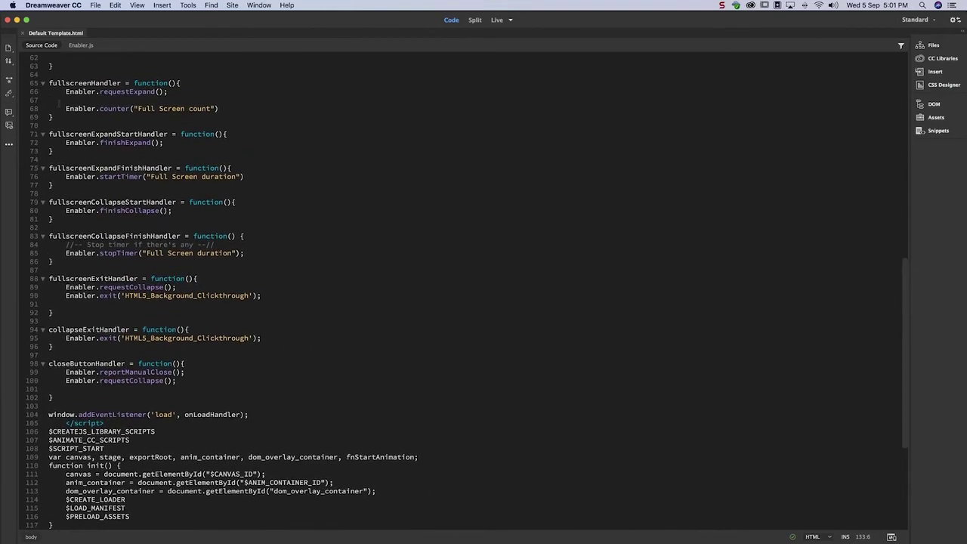
scroll(79, 117, "up", 3)
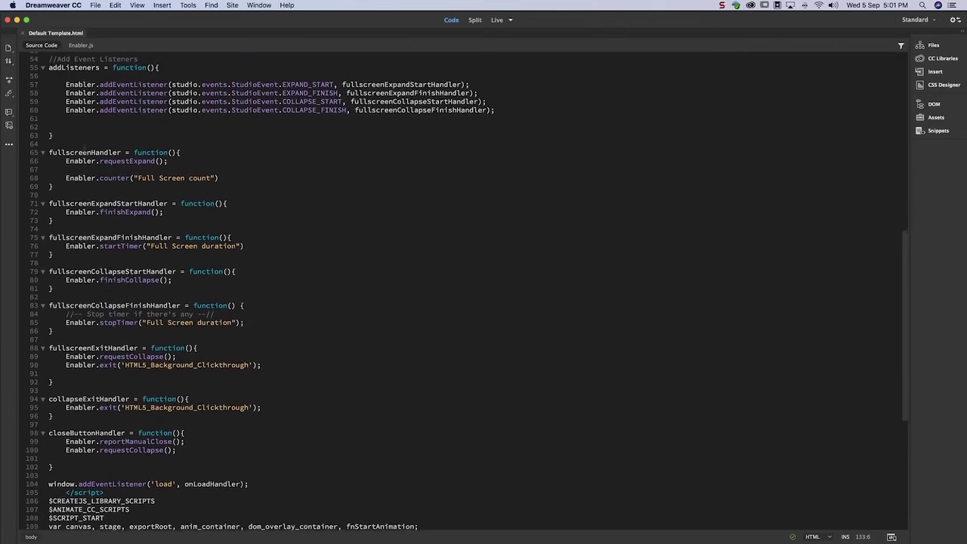
double_click(79, 157)
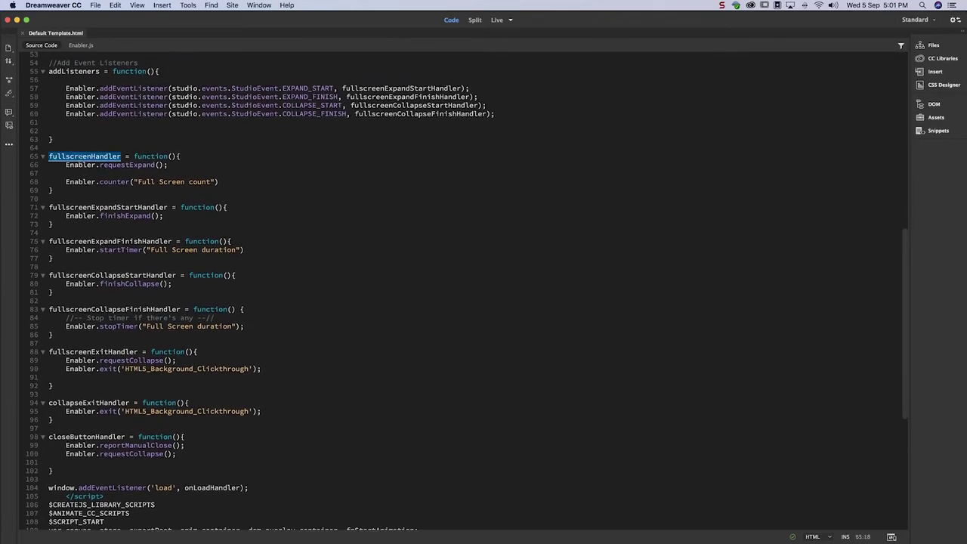
key("super+Tab")
Call fullscreenHandler() on mouseover and closeButtonHandler() in the frame 50 close_btn click handler
key("Return")
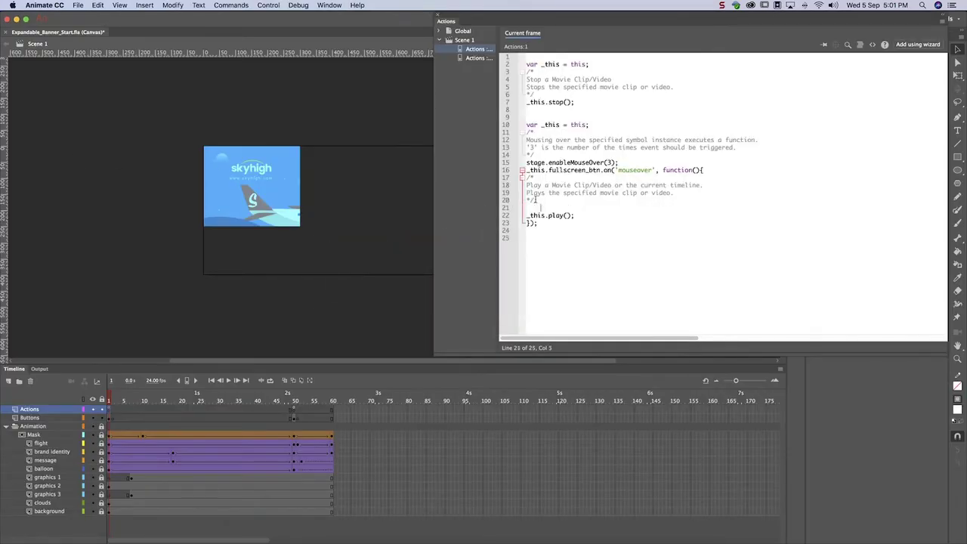
key("super+v")
key("super+Tab")
scroll(83, 327, "down", 2)
double_click(87, 327)
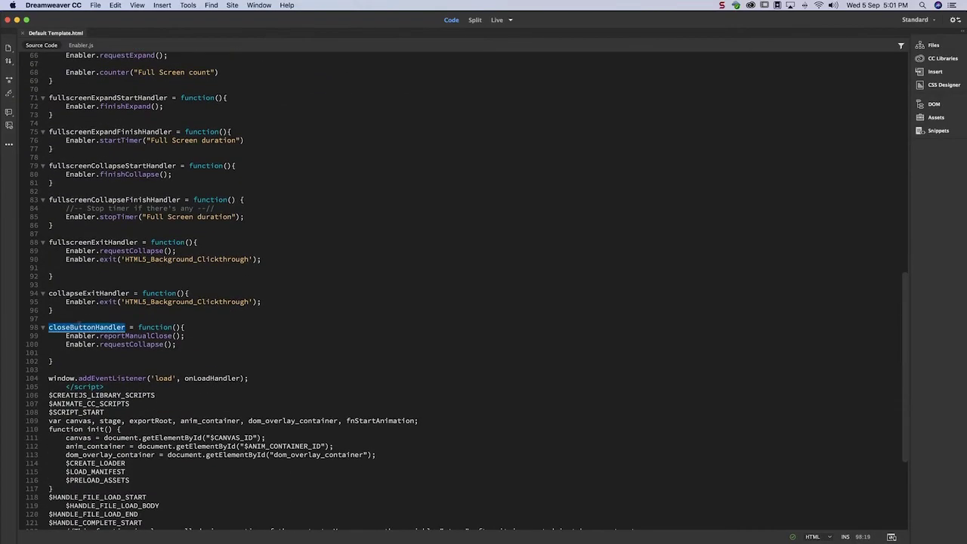
key("super+Tab")
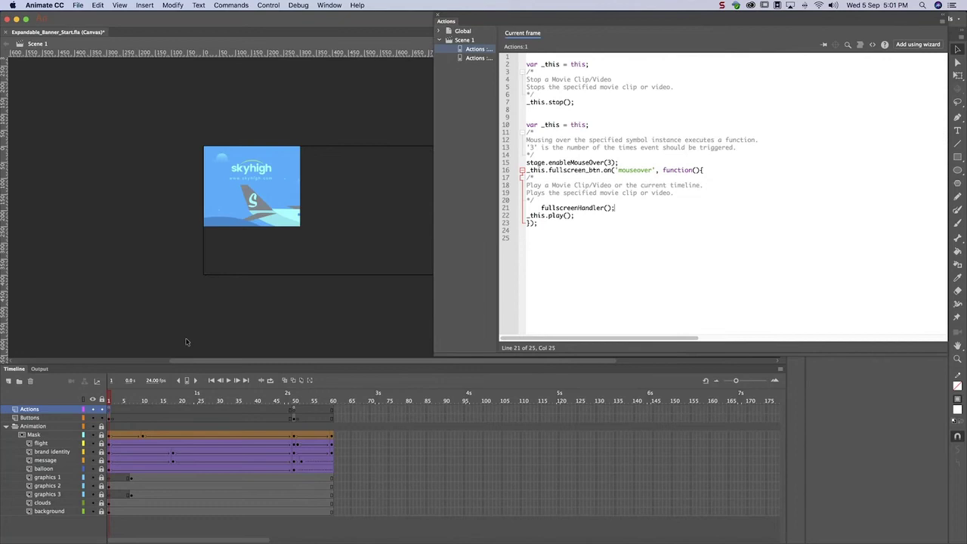
left_click(295, 412)
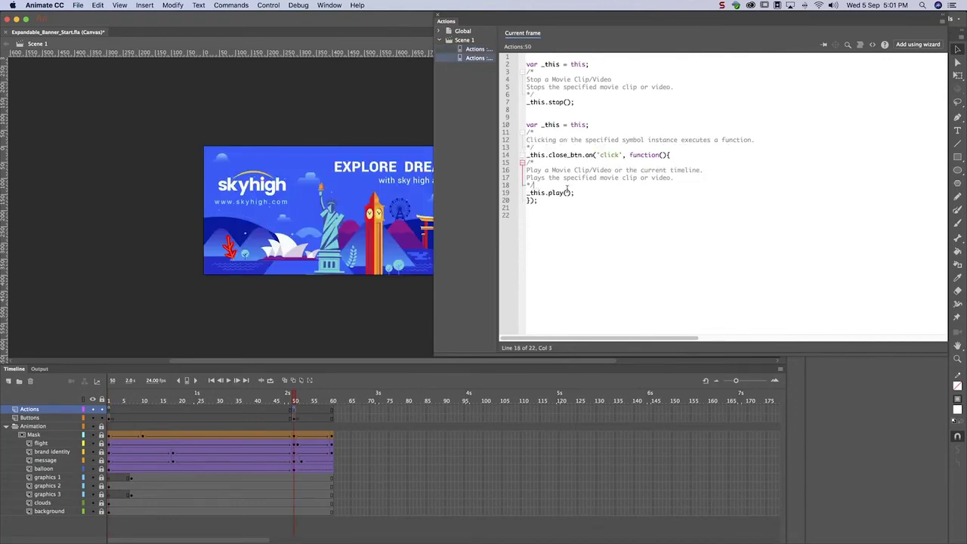
key("Return")
key("super+v")
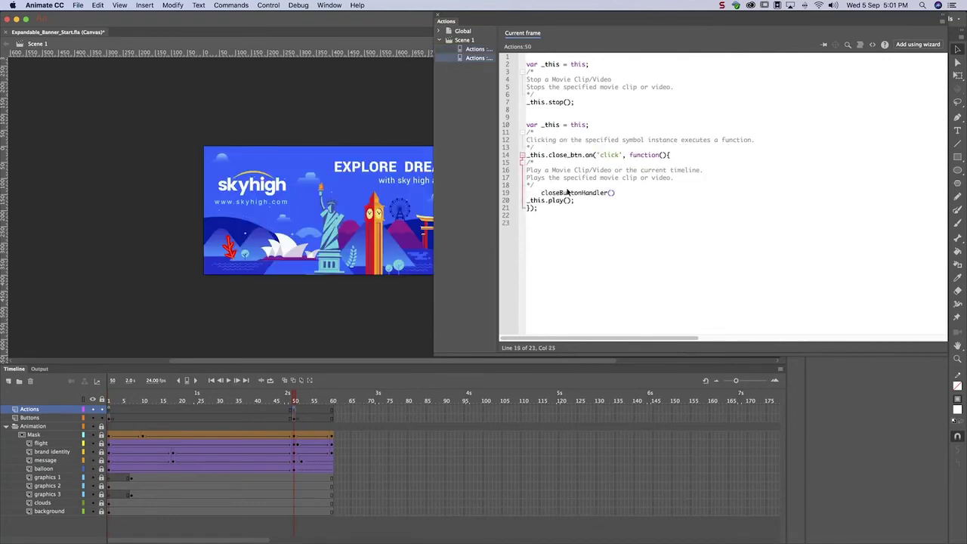
Duplicate the click handler for title_mc.cta_btn, calling fullscreenExitHandler() instead
left_click_drag(537, 209, 521, 158)
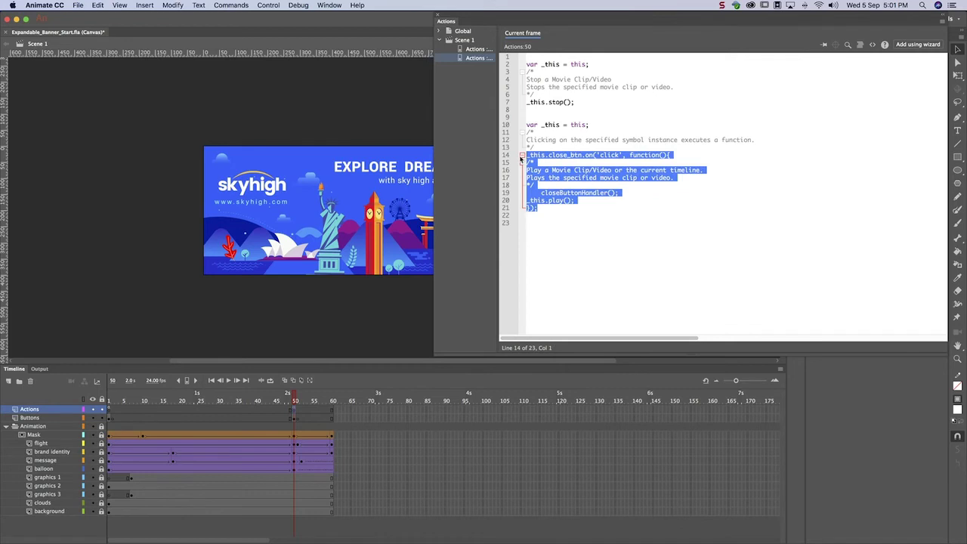
key("super+c")
left_click(528, 222)
key("super+v")
double_click(565, 222)
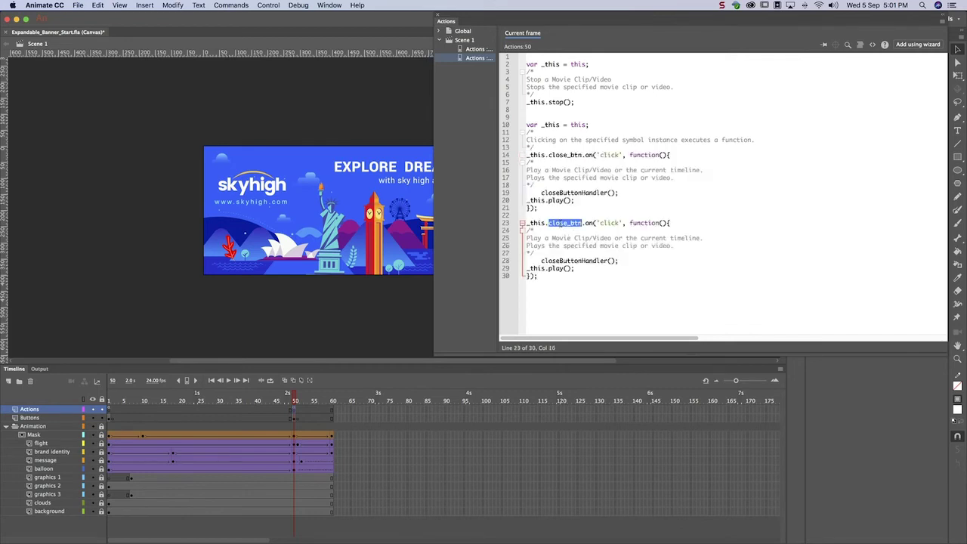
type("title_mc.cta_btn")
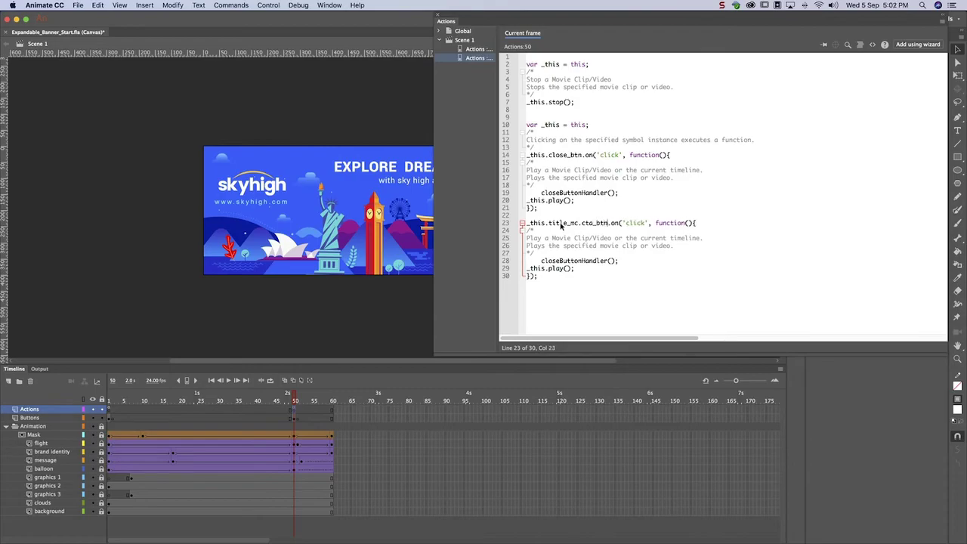
key("super+Tab")
key("super+Tab")
double_click(569, 261)
key("super+v")
Create a new publish profile named Google DoubleClick Expandable 300x250
left_click(77, 6)
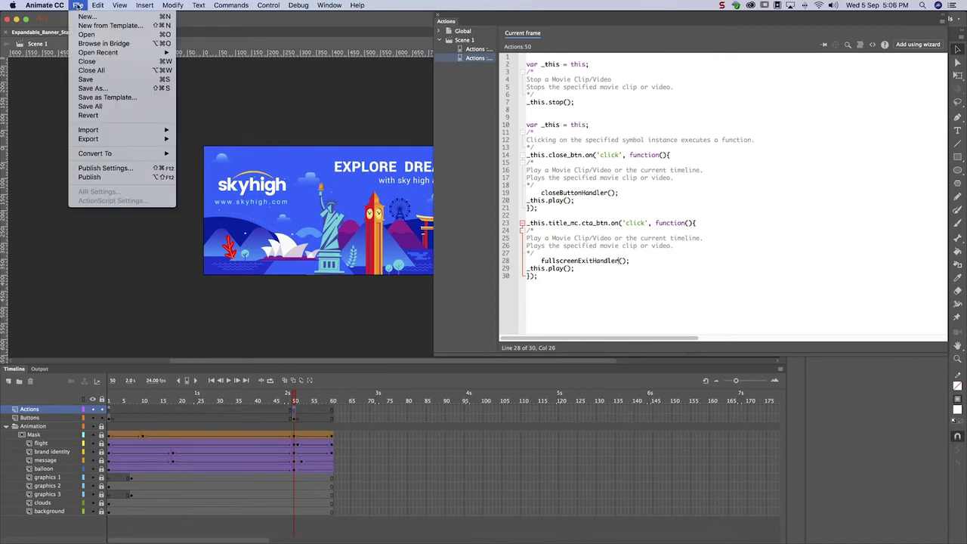
left_click(97, 157)
left_click(379, 63)
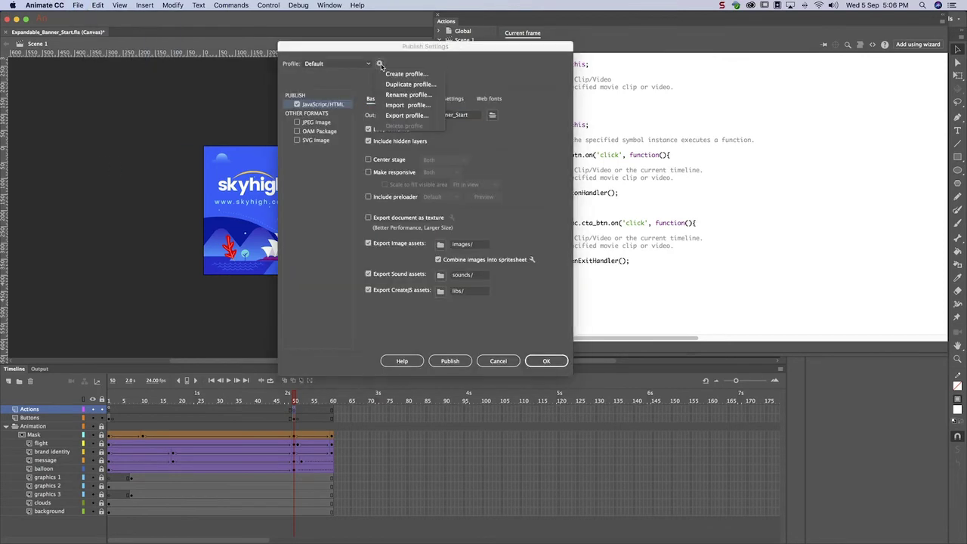
left_click(390, 74)
key("super+v")
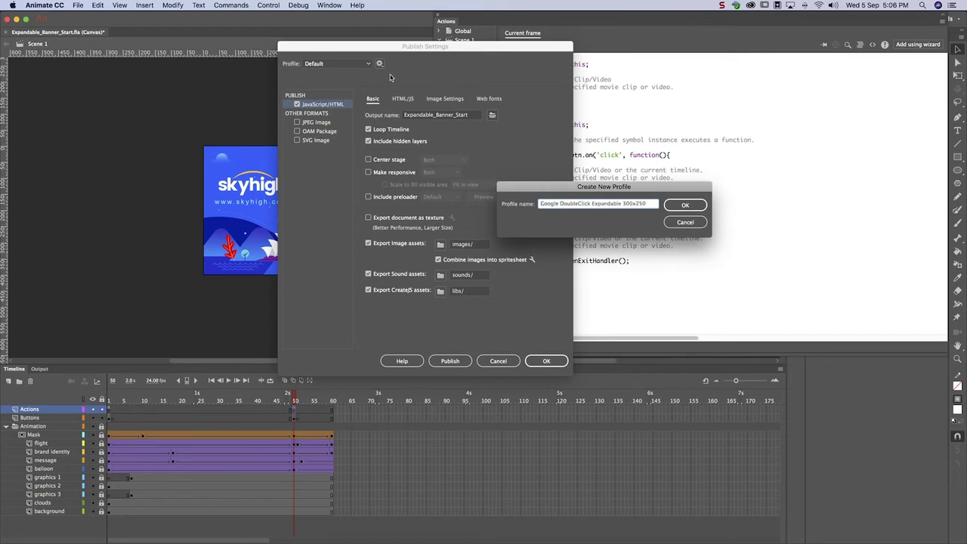
left_click(674, 206)
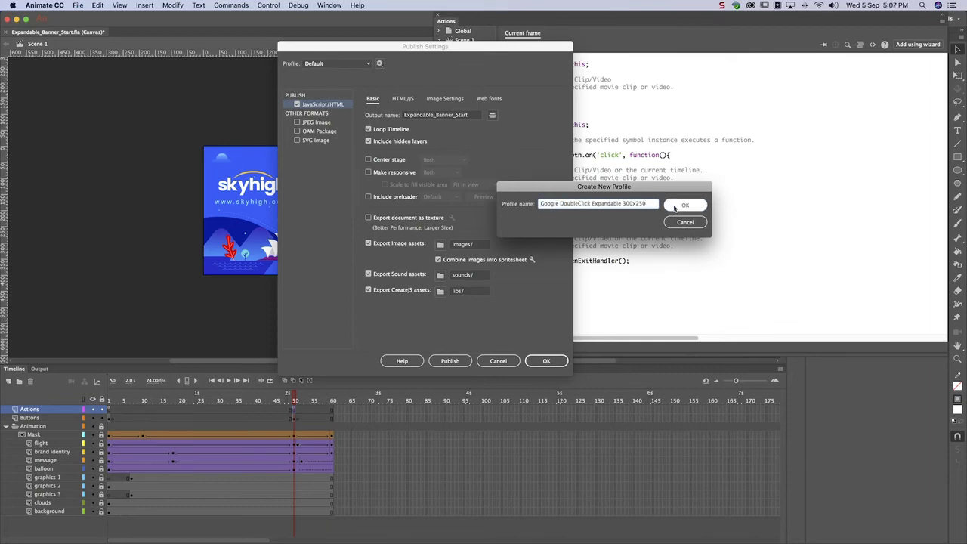
Import Default Template.html as the HTML/JS template and publish the banner
left_click(406, 99)
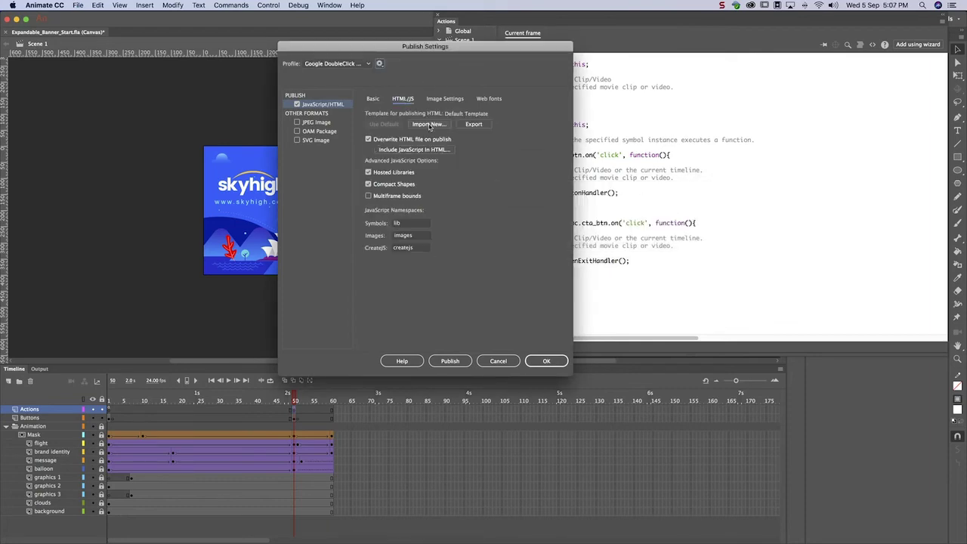
left_click(429, 126)
left_click(481, 104)
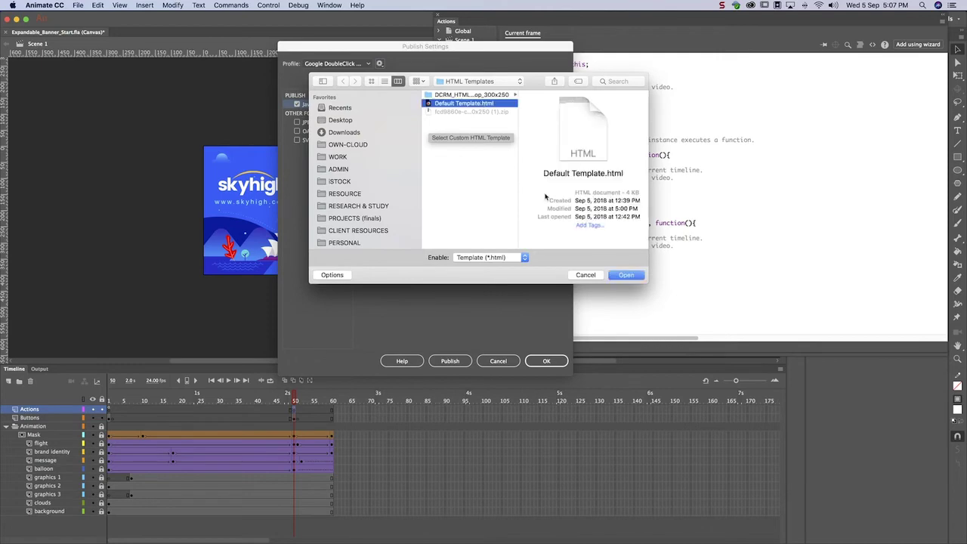
left_click(626, 274)
left_click(459, 361)
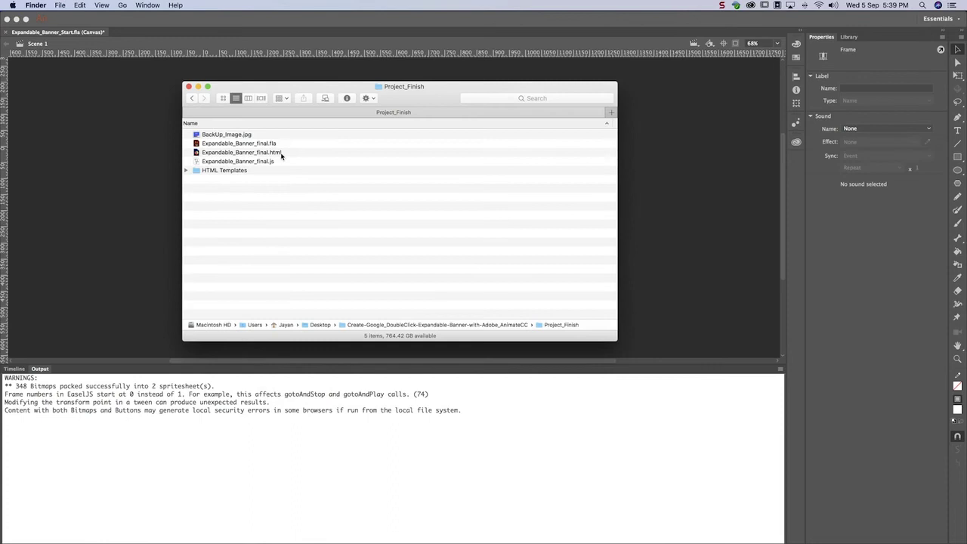
Check the BackUp_Image.jpg backup image in Quick Look
left_click(278, 153)
left_click(277, 162)
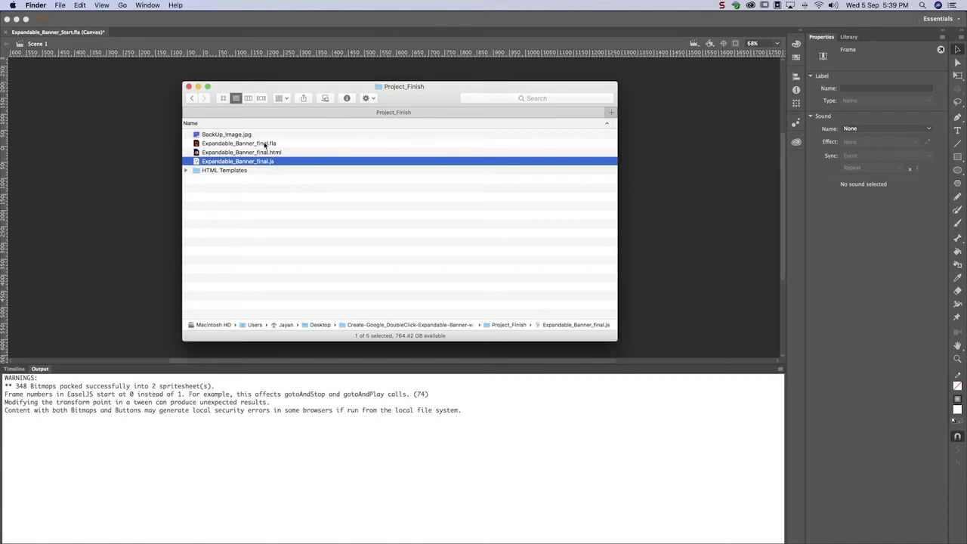
left_click(258, 136)
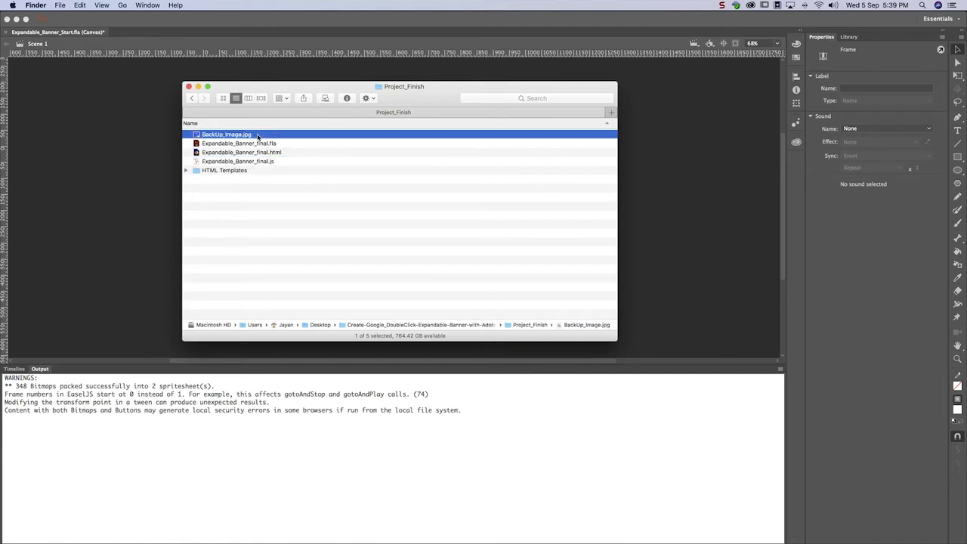
key("space")
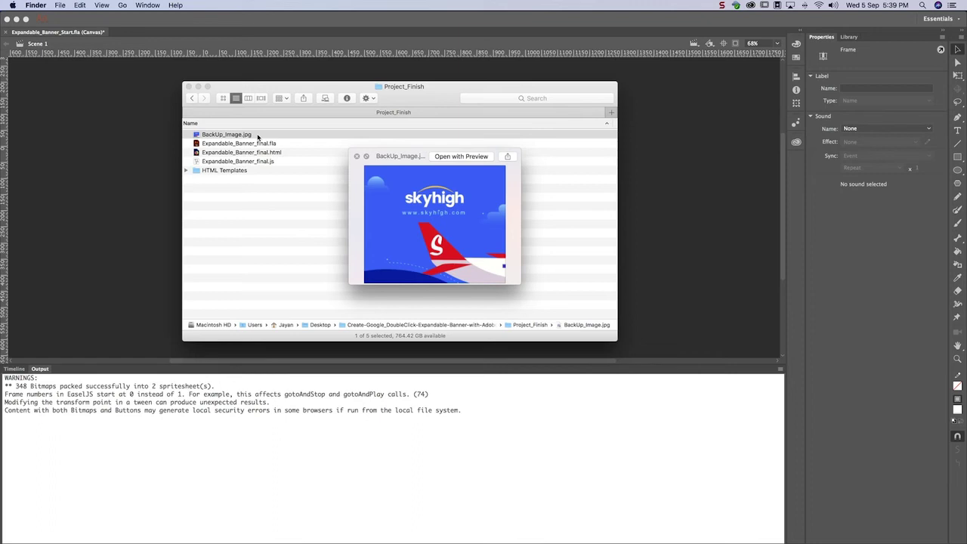
left_click(356, 156)
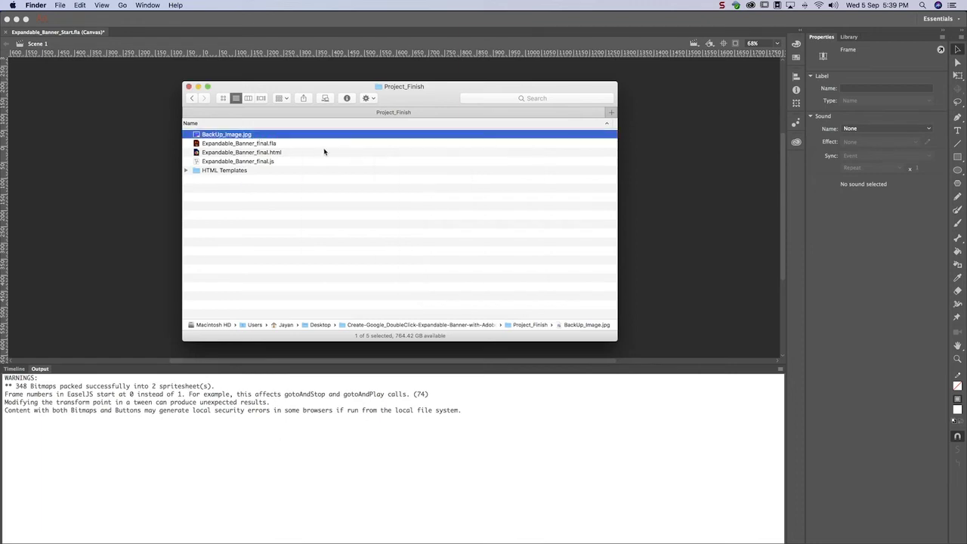
Compress BackUp_Image.jpg with the final banner .html and .js files into Archive.zip
left_click(276, 153, "super")
left_click(266, 161, "super")
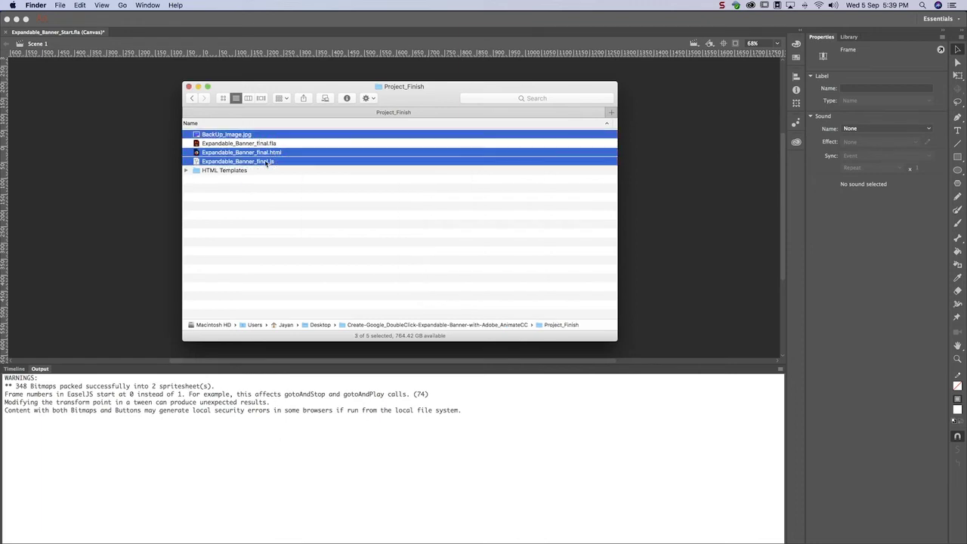
right_click(266, 162)
left_click(299, 237)
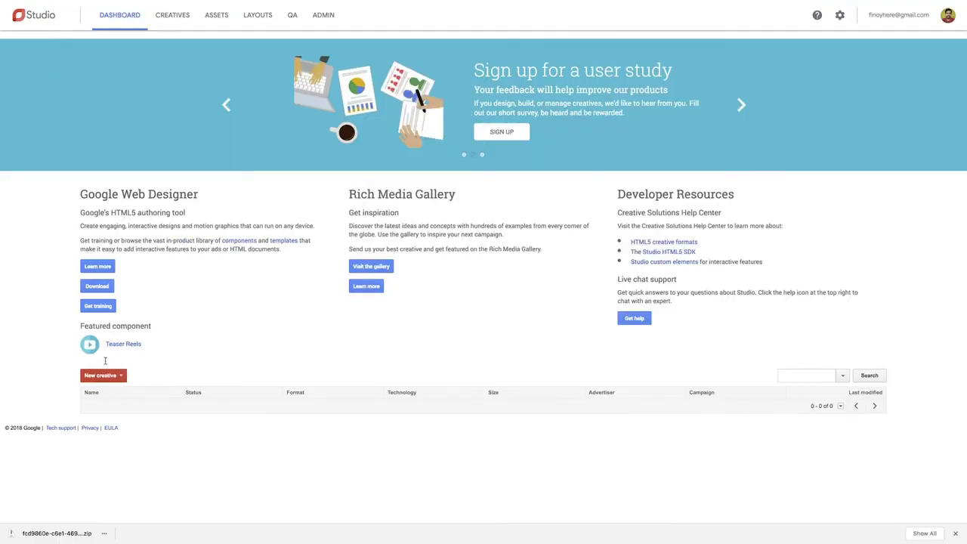
Start a new creative for advertiser Sky High under the Lead Gen campaign
left_click(104, 374)
left_click(105, 392)
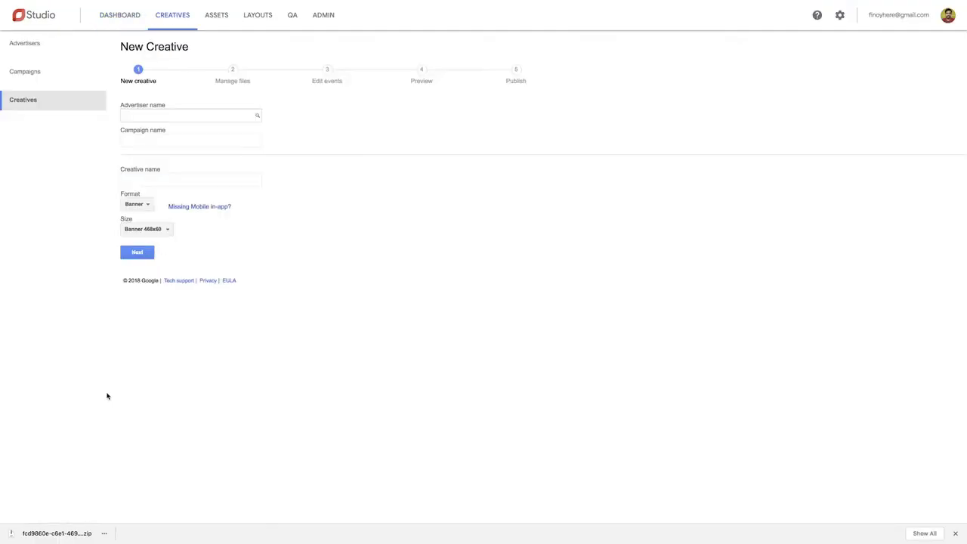
left_click(141, 112)
type("Sky")
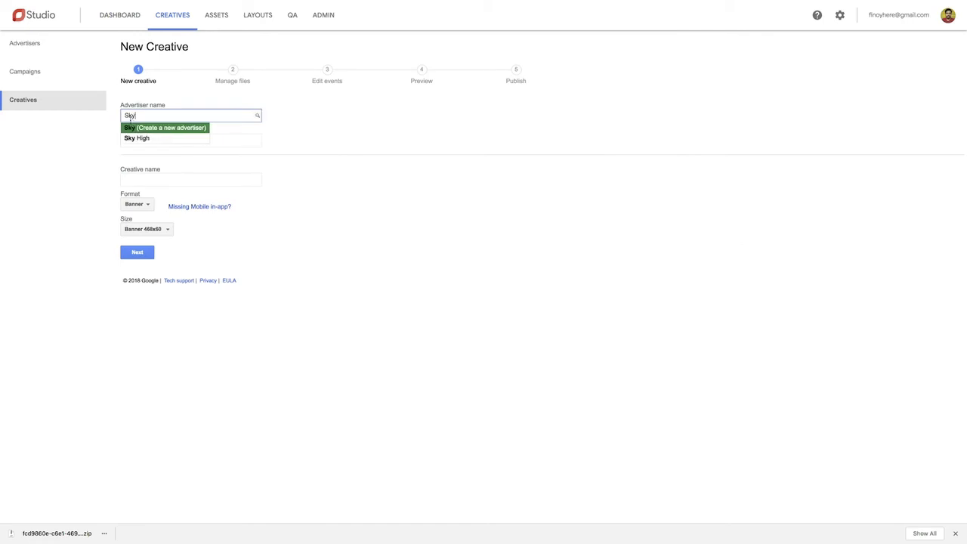
left_click(136, 139)
left_click(136, 141)
type("L")
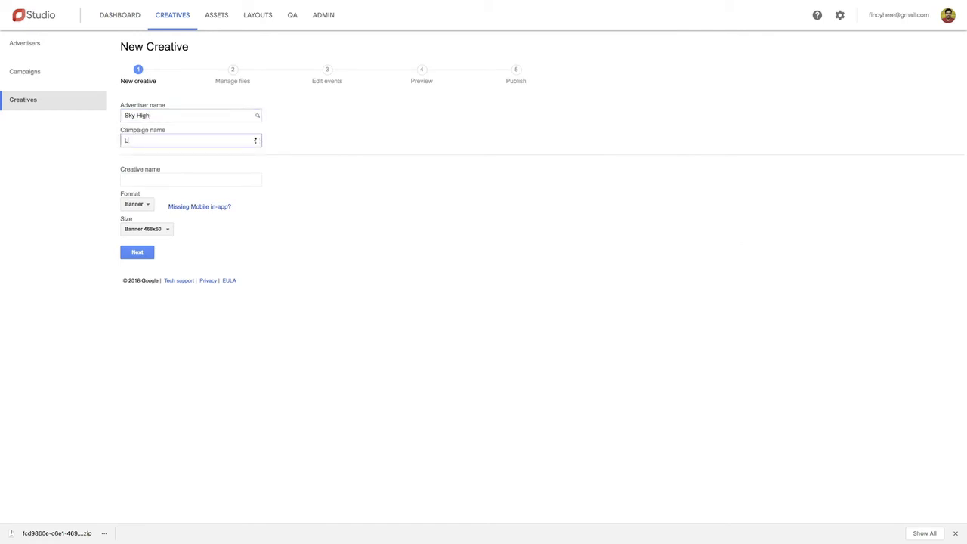
left_click(136, 160)
Name it Sky High Expandable Banner, with format Expanding and size MPU 300x250
left_click(132, 181)
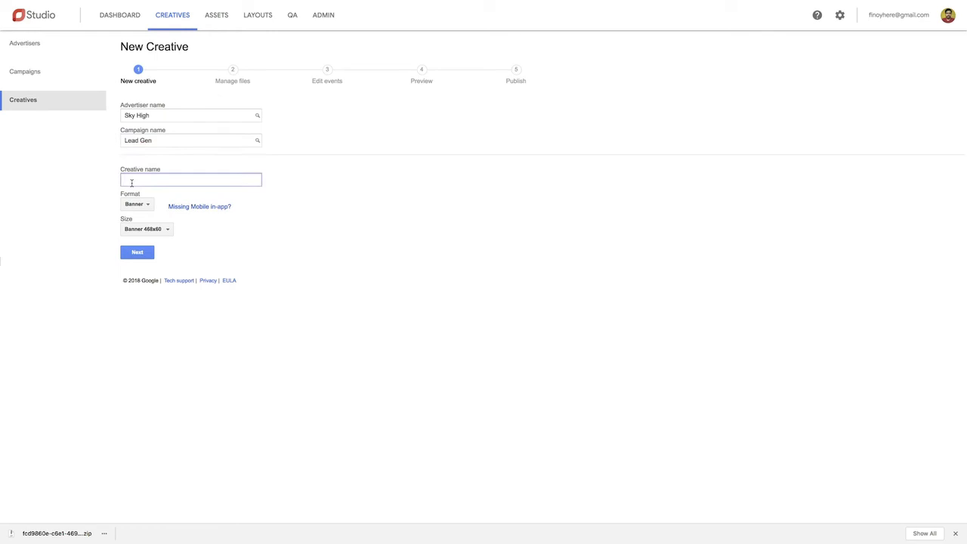
key("ctrl+v")
left_click(136, 204)
left_click(136, 233)
left_click(147, 229)
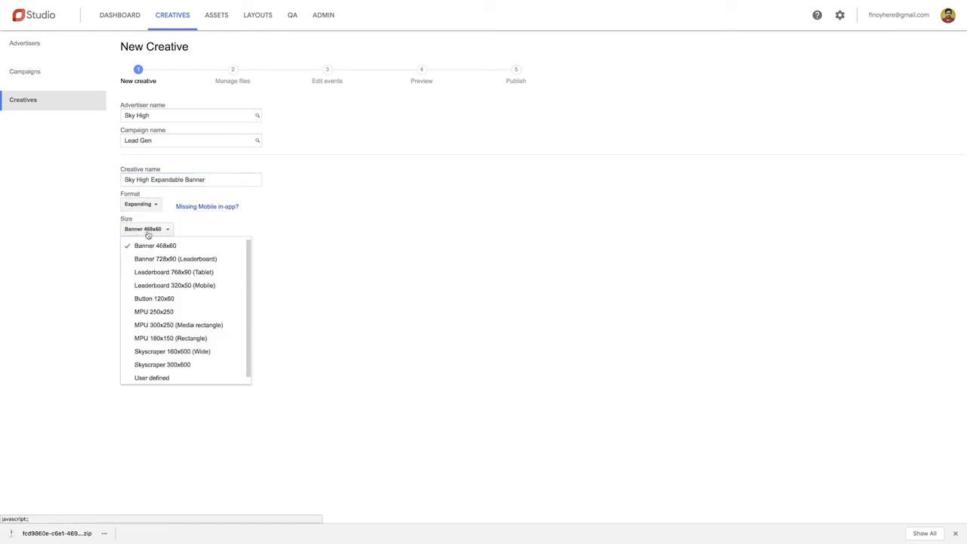
left_click(156, 325)
left_click(136, 252)
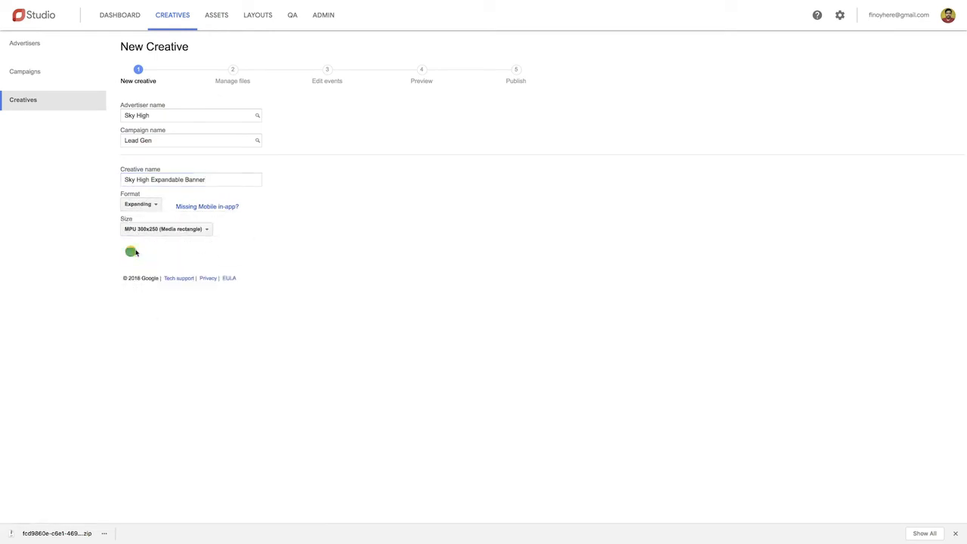
left_click(162, 157)
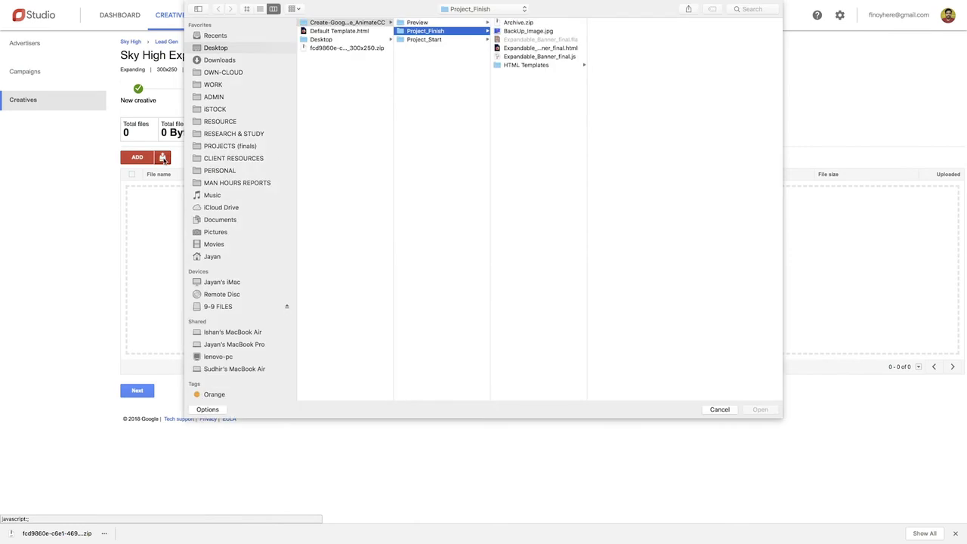
Upload Archive.zip to DoubleClick Studio and continue to event editing
left_click(532, 24)
left_click(760, 409)
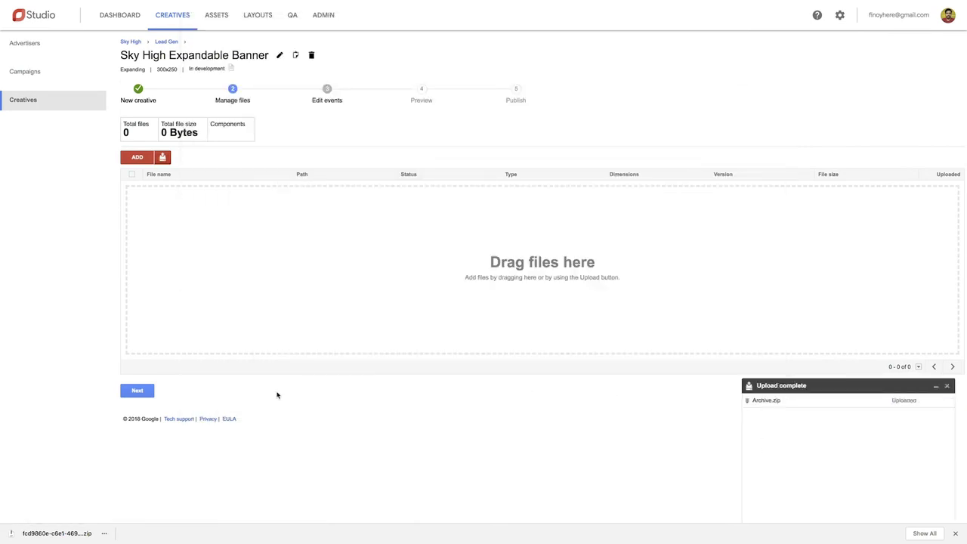
left_click(136, 281)
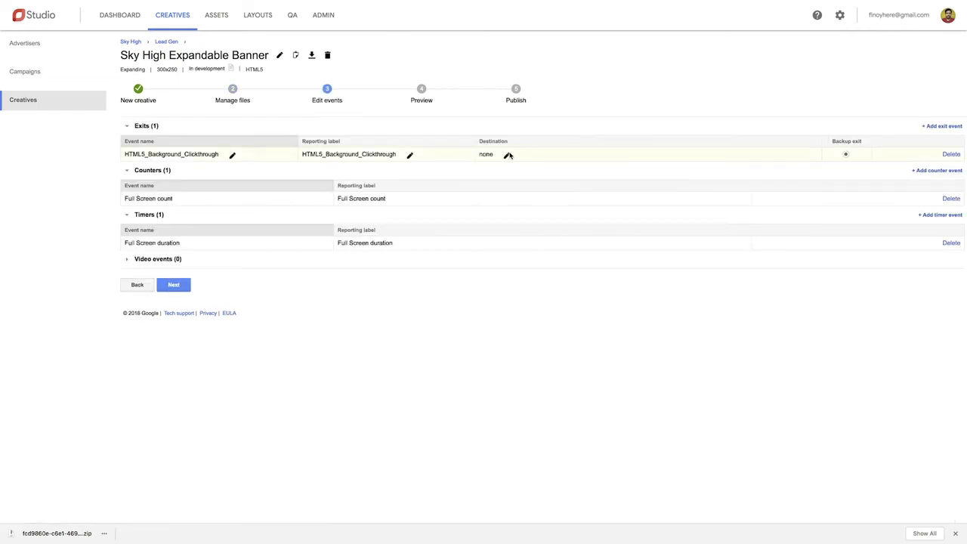
left_click(506, 154)
type("https://adobe")
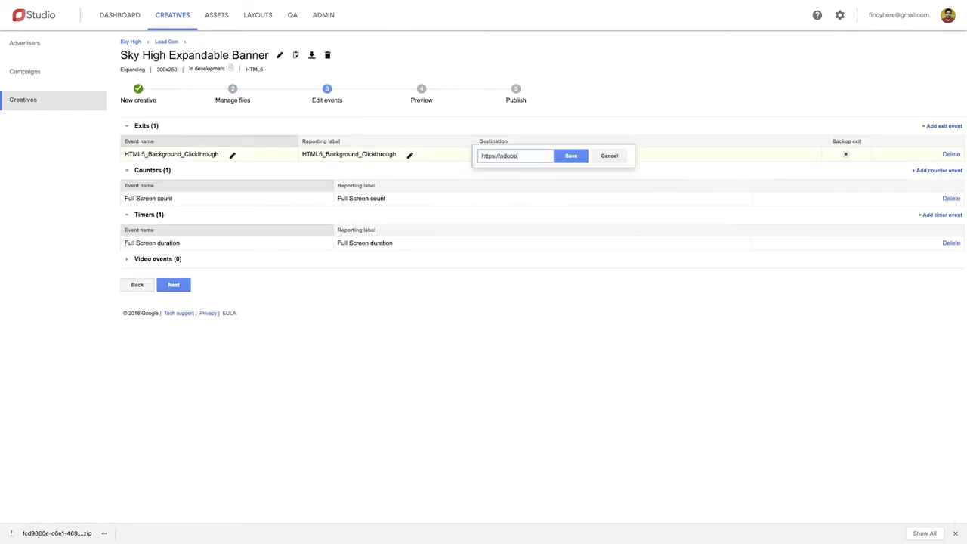
type(".com")
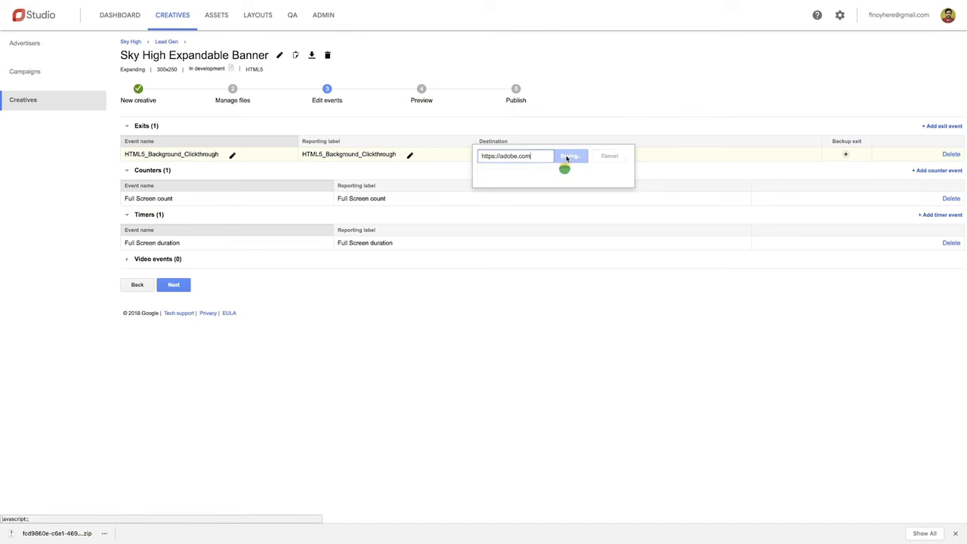
left_click(566, 160)
left_click(175, 285)
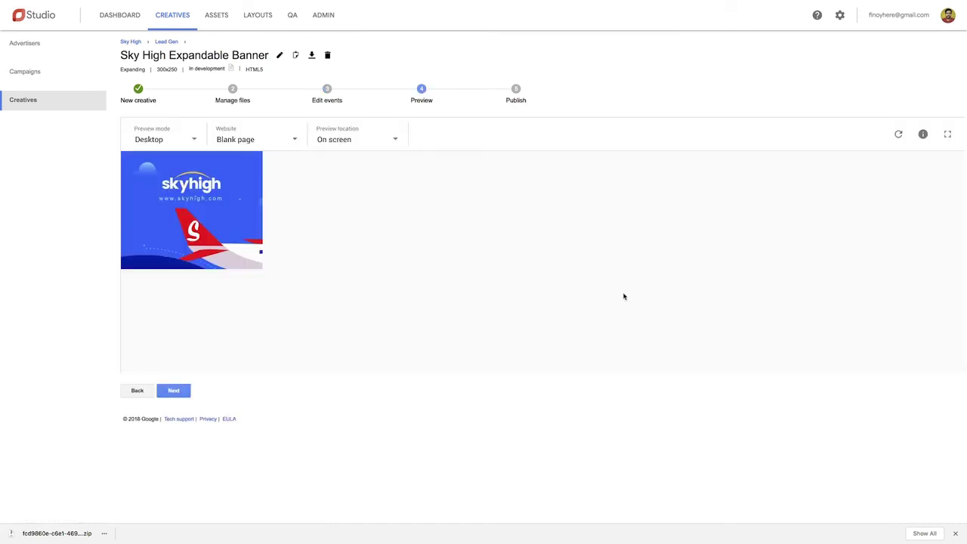
Set the creative's expanded display size to 1200 × 400 and save it
left_click(922, 136)
left_click(944, 227)
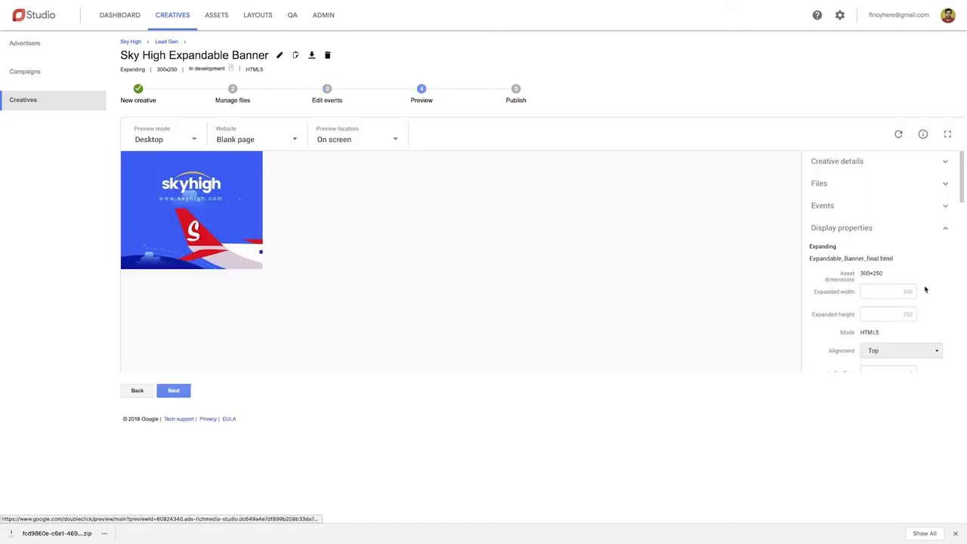
left_click(896, 292)
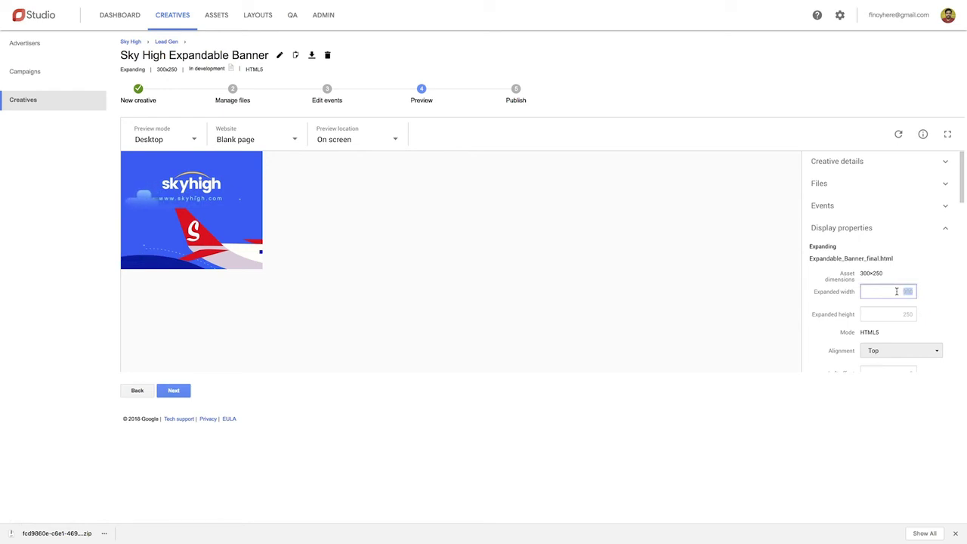
type("1200")
key("Tab")
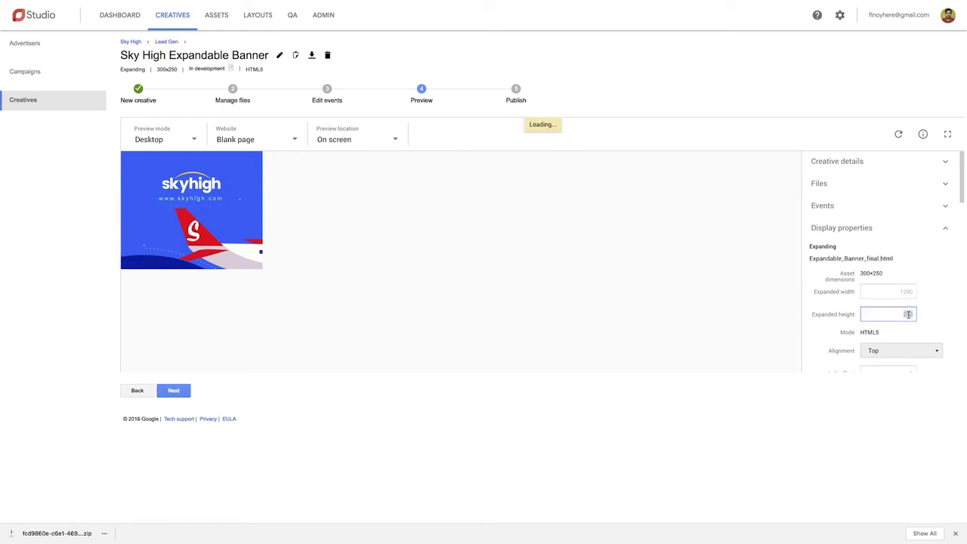
type("400")
scroll(908, 313, "down", 5)
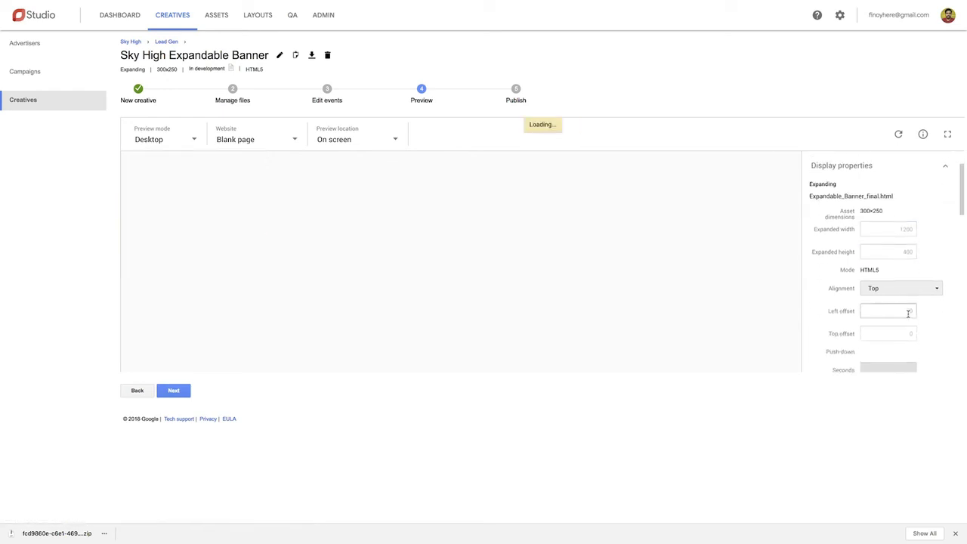
left_click(823, 345)
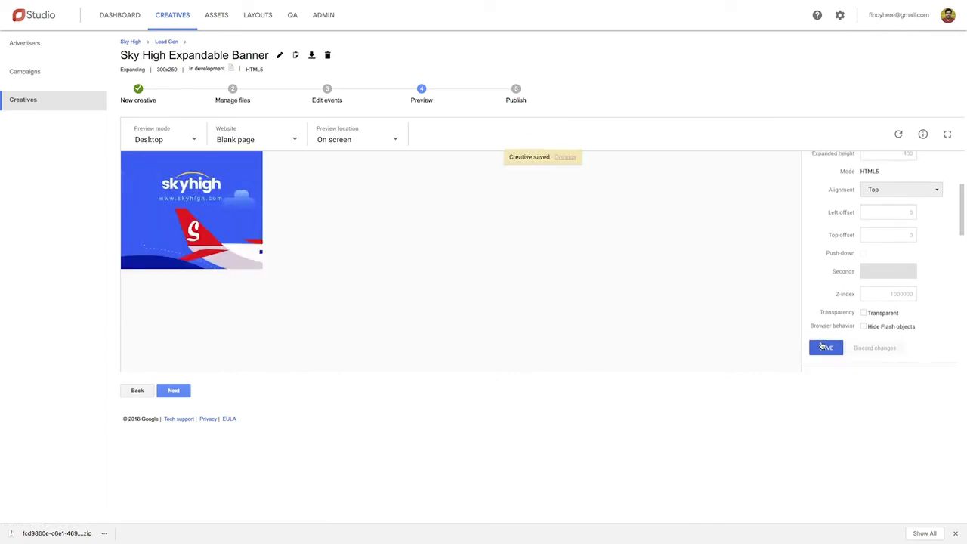
Test the banner's expansion and EXPLORE clickthrough in preview, then proceed to publishing
left_click(231, 245)
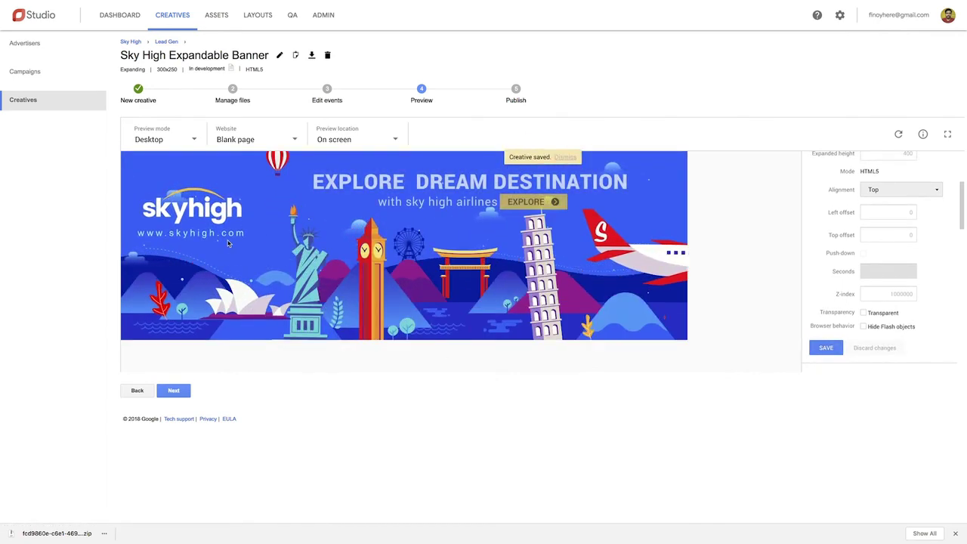
left_click(522, 203)
key("ctrl+w")
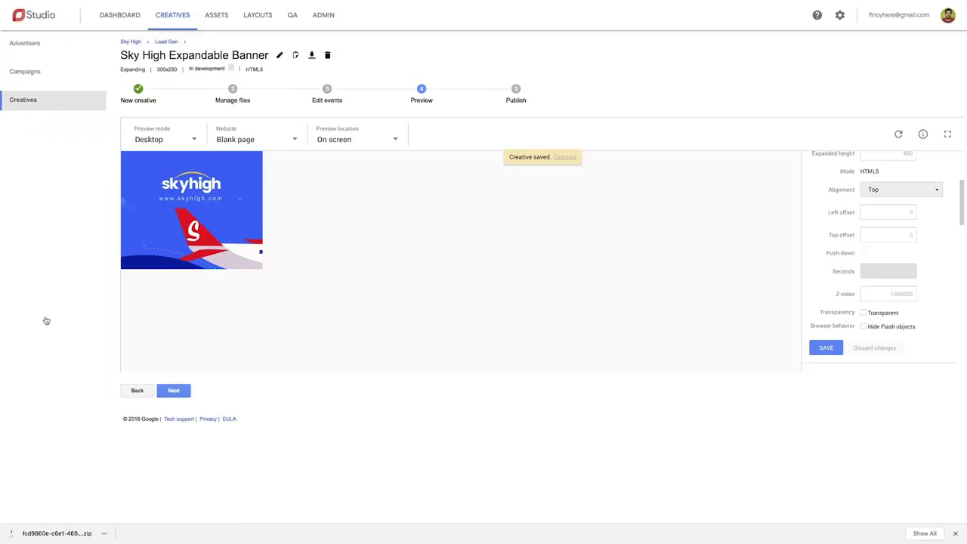
left_click(176, 391)
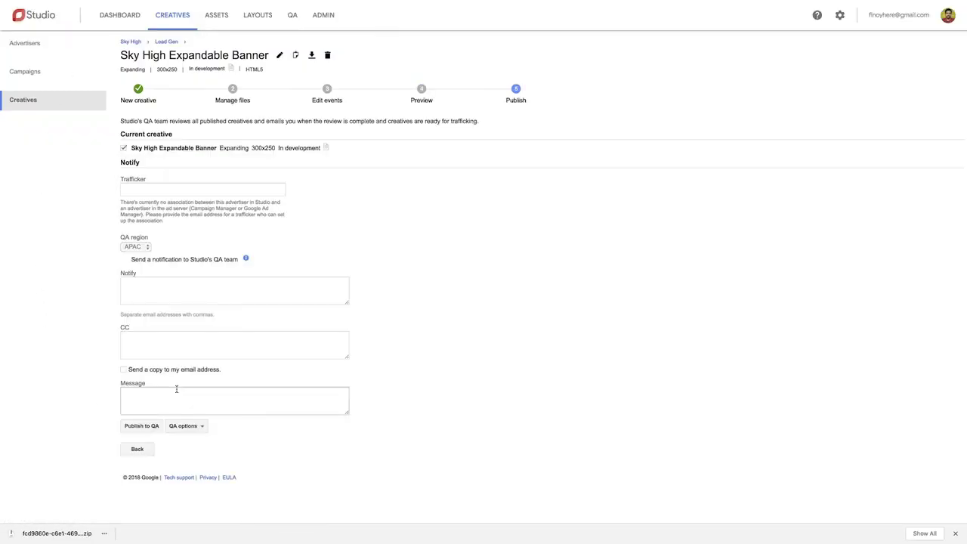